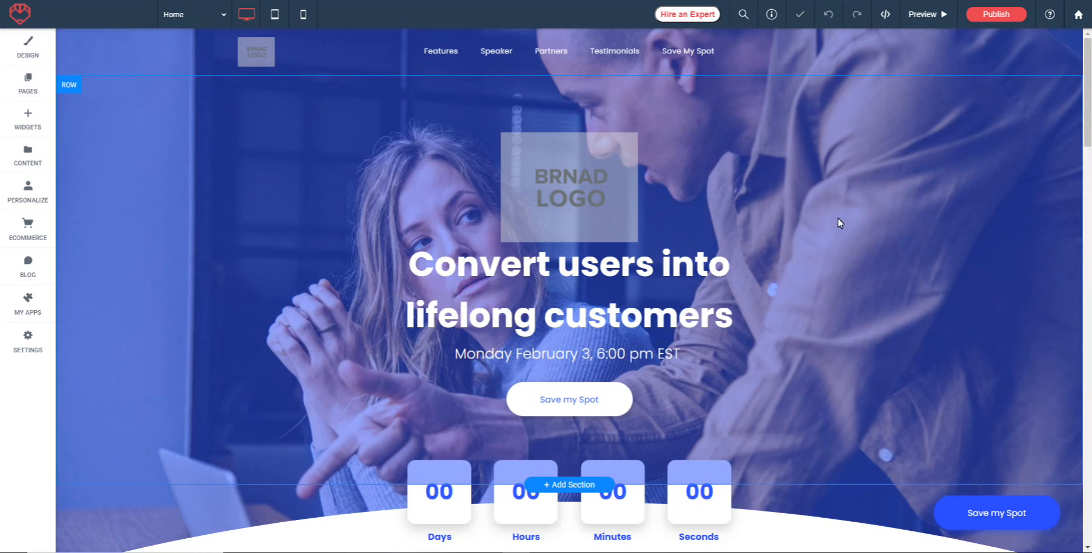
Add a Countdown widget directly below the existing countdown's "Time to start!" text.
scroll(841, 222, "down", 3)
scroll(887, 182, "down", 2)
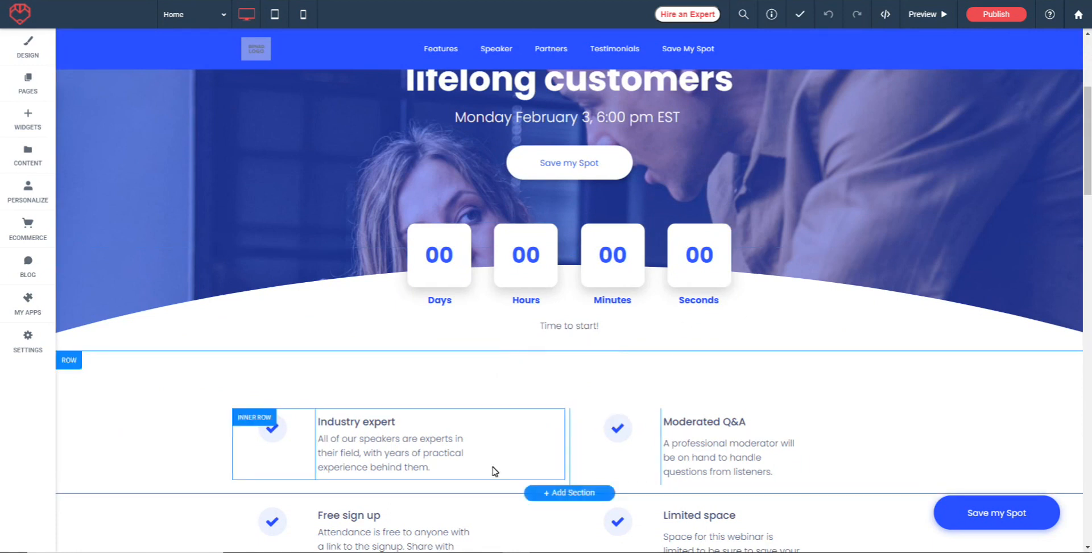
left_click(32, 126)
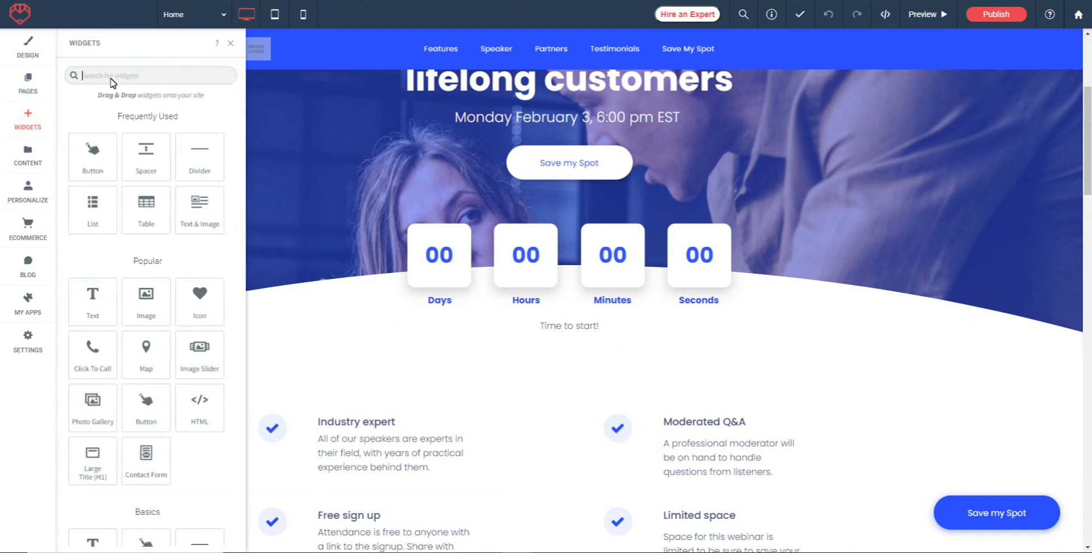
scroll(146, 208, "down", 10)
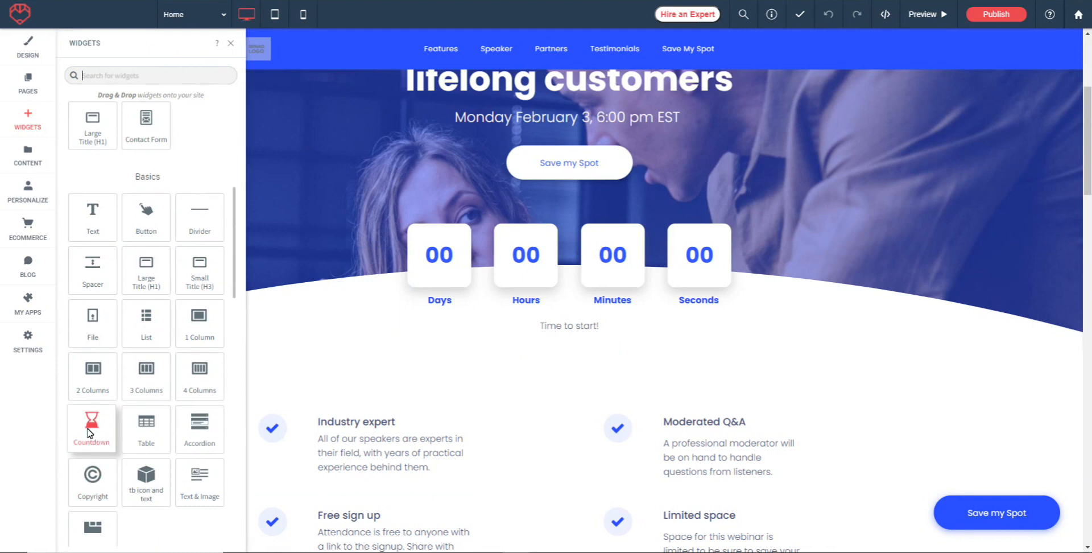
left_click_drag(95, 438, 569, 365)
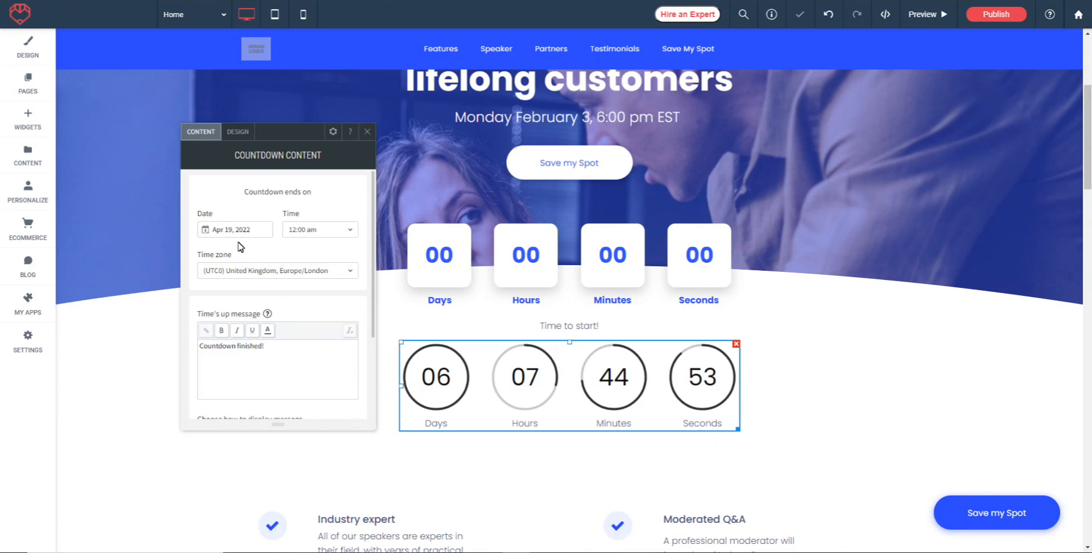
Review the new countdown's end date, time zone and time's-up message settings, and try displaying its title.
scroll(277, 254, "down", 1)
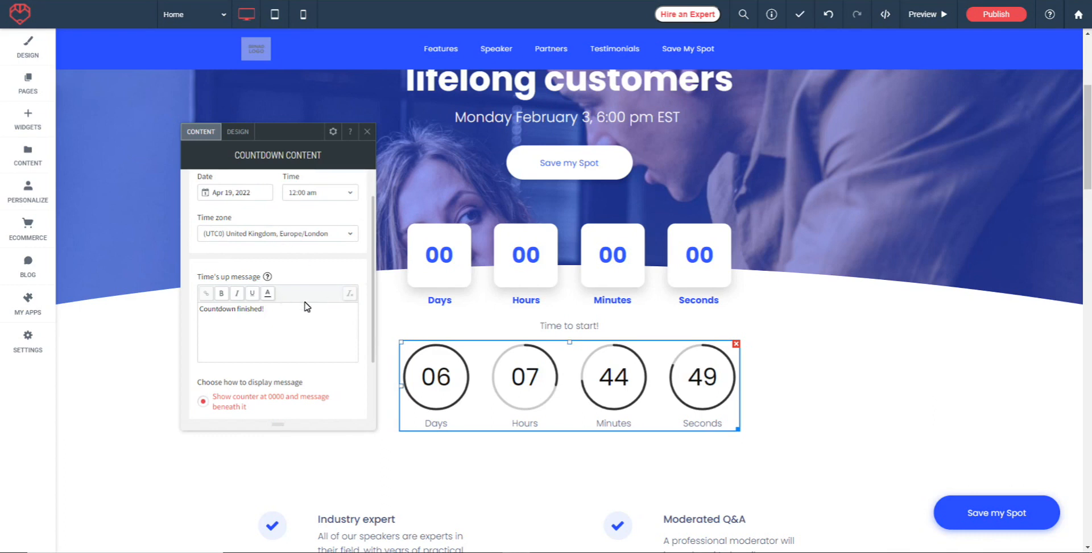
scroll(307, 304, "down", 1)
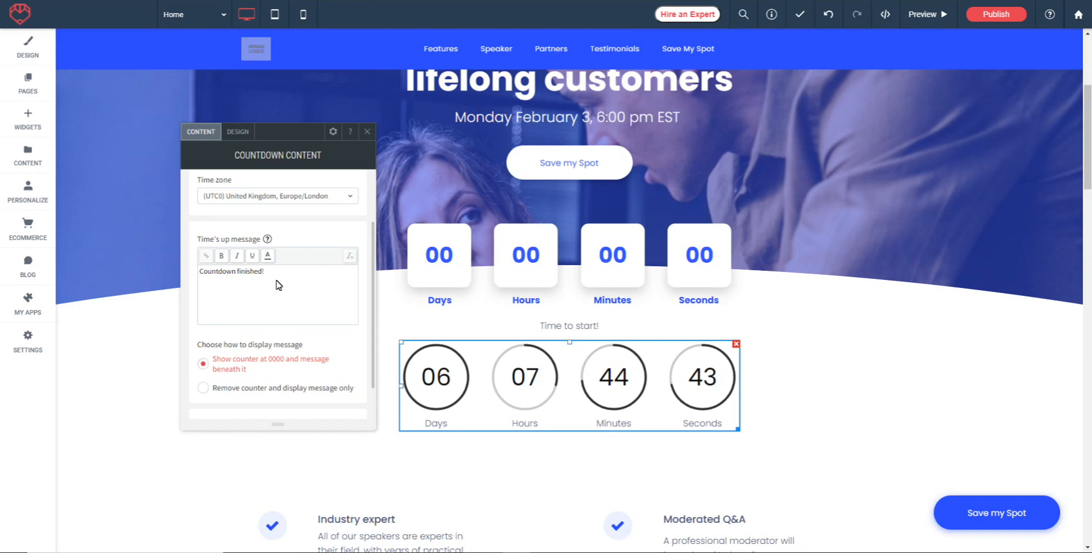
scroll(295, 283, "down", 2)
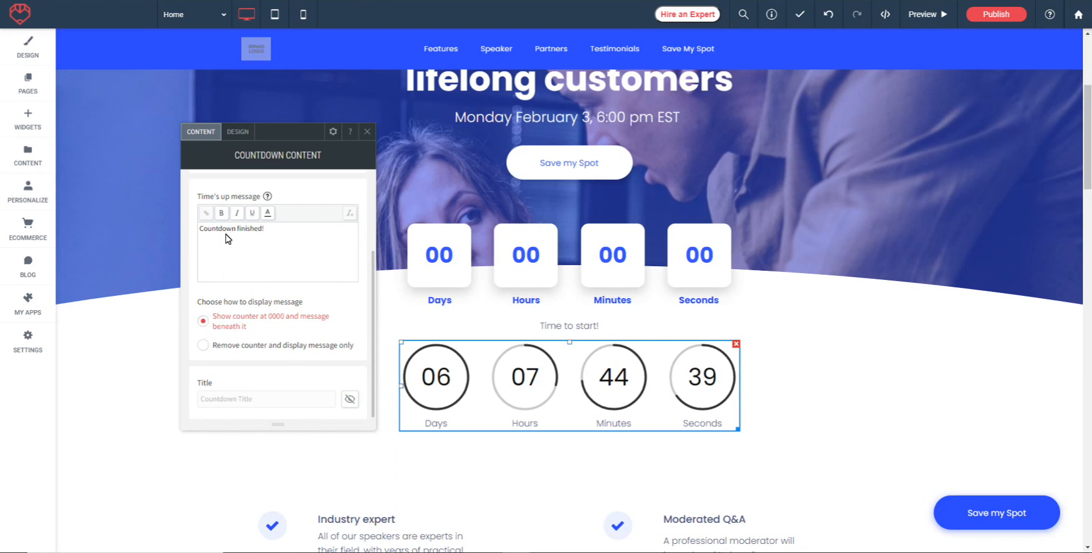
left_click(227, 402)
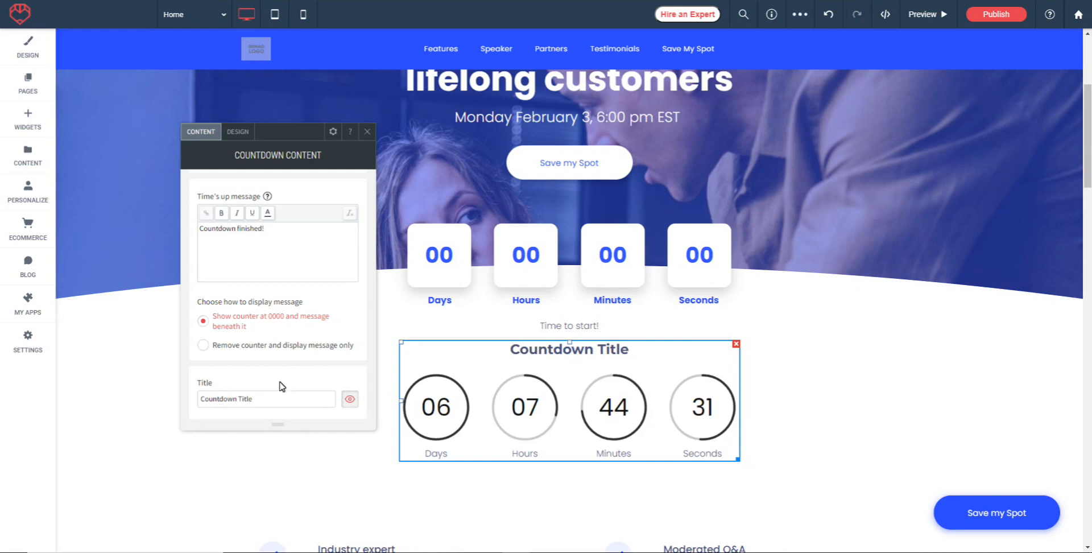
Change the new countdown's layout to the white square cards without dividers.
left_click(237, 135)
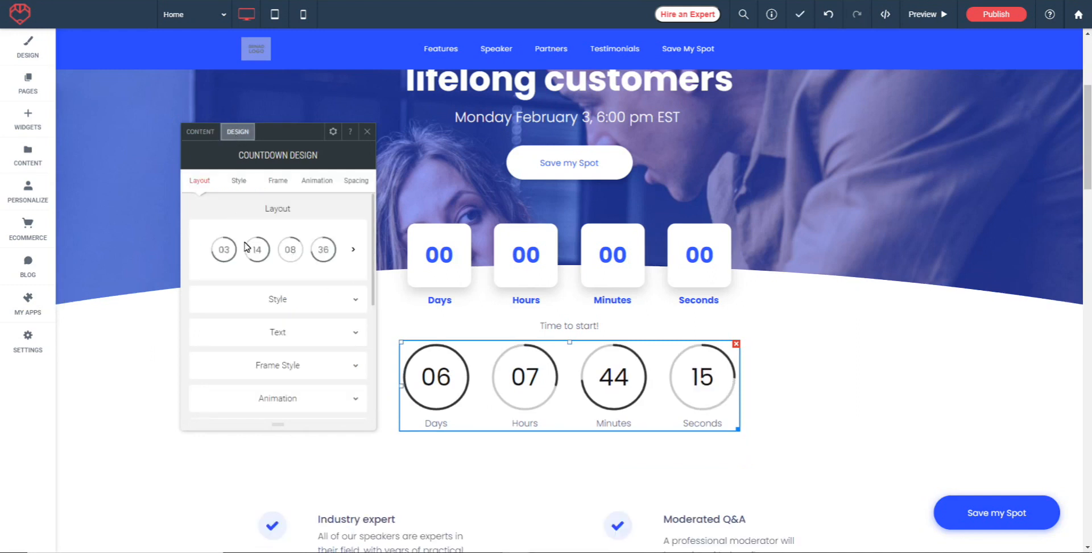
left_click(354, 250)
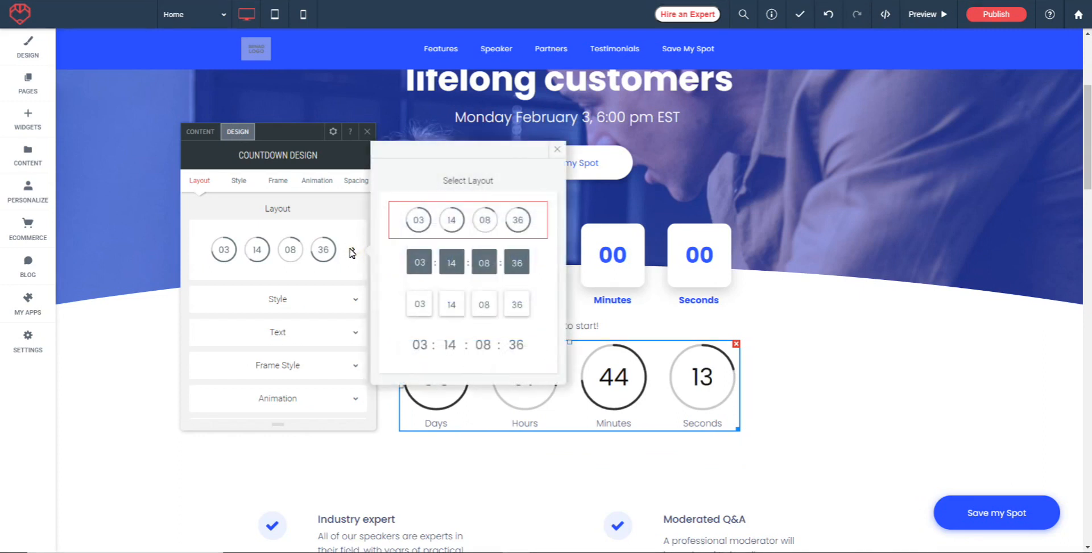
left_click(462, 310)
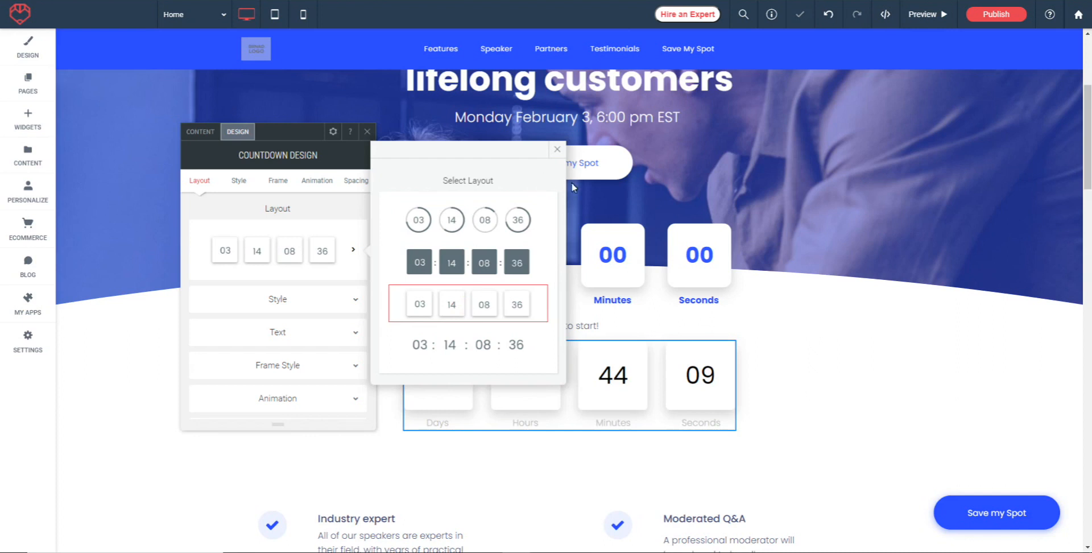
left_click(554, 152)
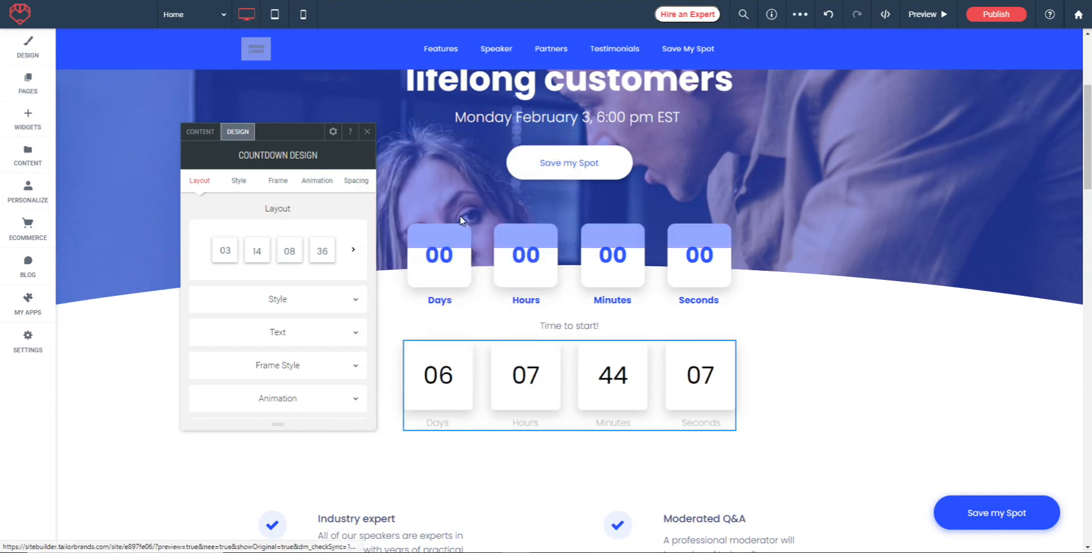
Set the new countdown's size to about 601 px in its style settings.
left_click(463, 373)
left_click(357, 302)
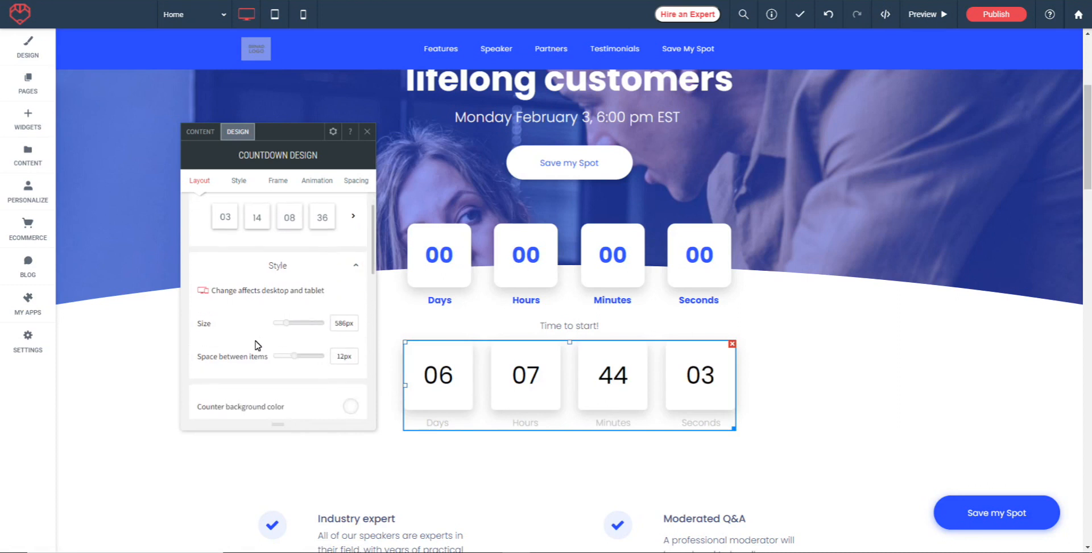
left_click_drag(286, 322, 297, 356)
Give the counter boxes the light periwinkle-blue background from the recent colors and set their rounded corners to 10%.
scroll(255, 320, "down", 2)
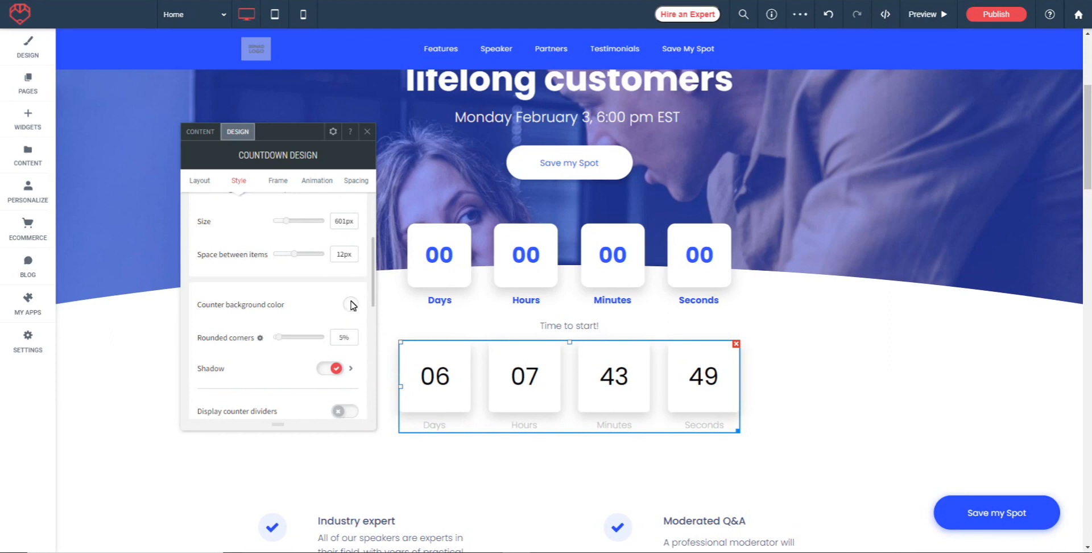
left_click(351, 305)
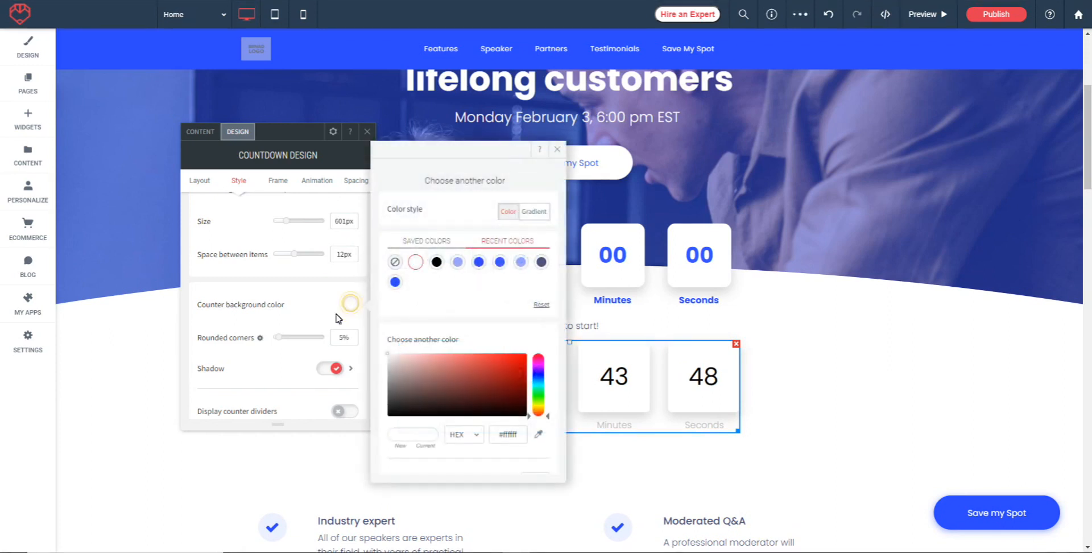
left_click(521, 262)
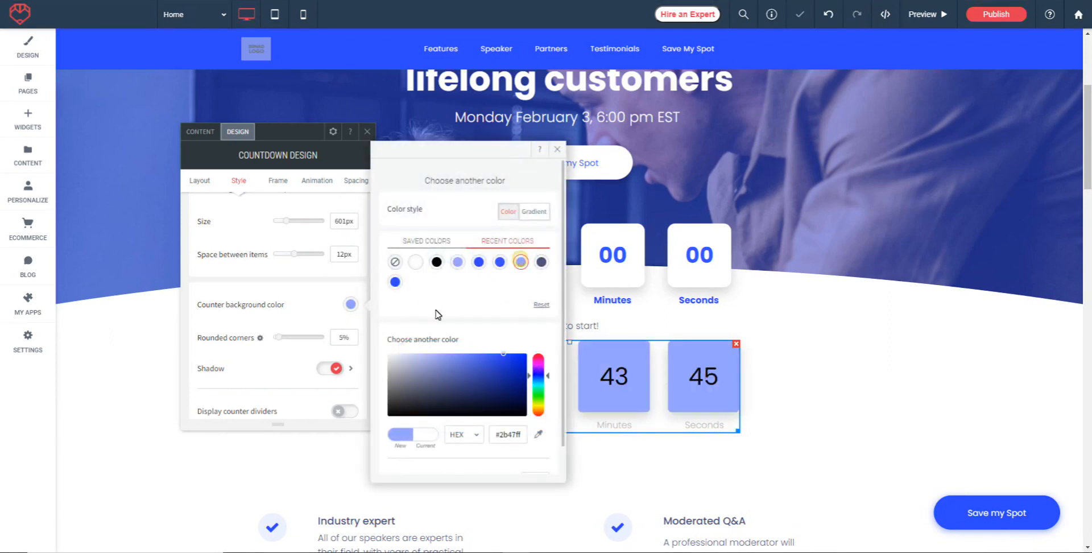
left_click(555, 150)
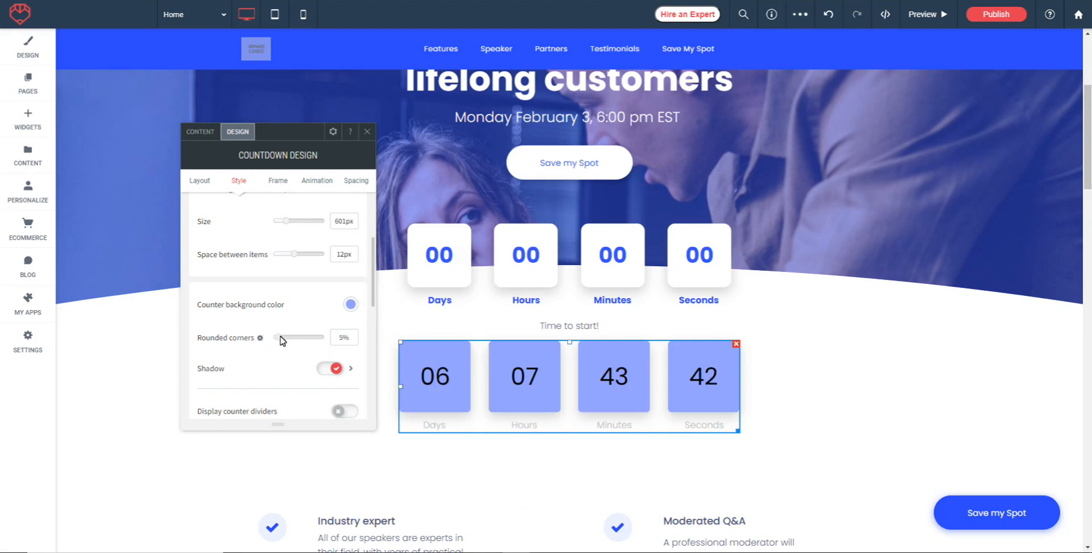
left_click_drag(279, 338, 288, 338)
Position the counter boxes' outer shadow at the lower right and color it blue (#2b47ff) at 100% opacity.
left_click(333, 369)
left_click(337, 369)
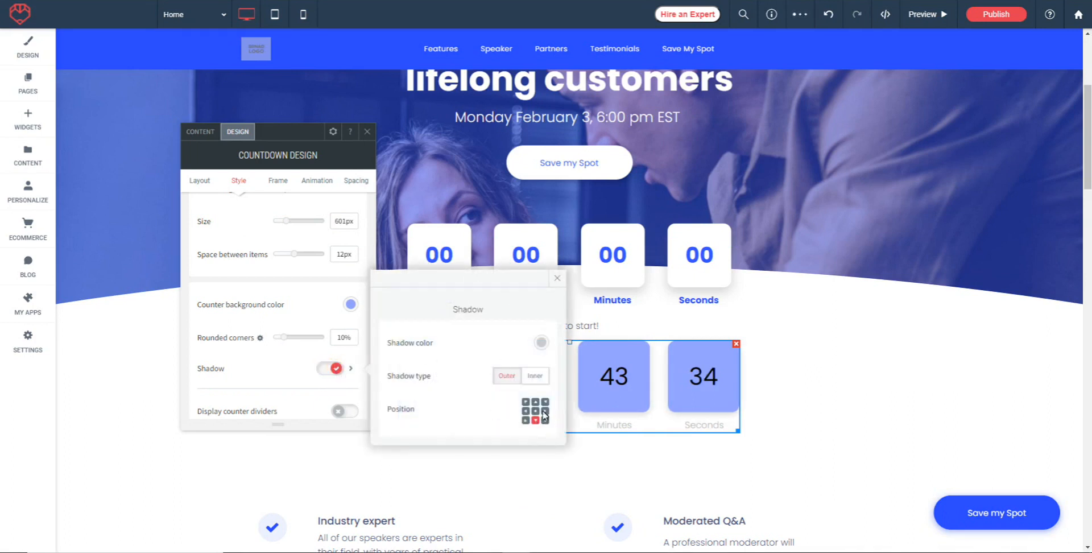
left_click(545, 420)
left_click(541, 342)
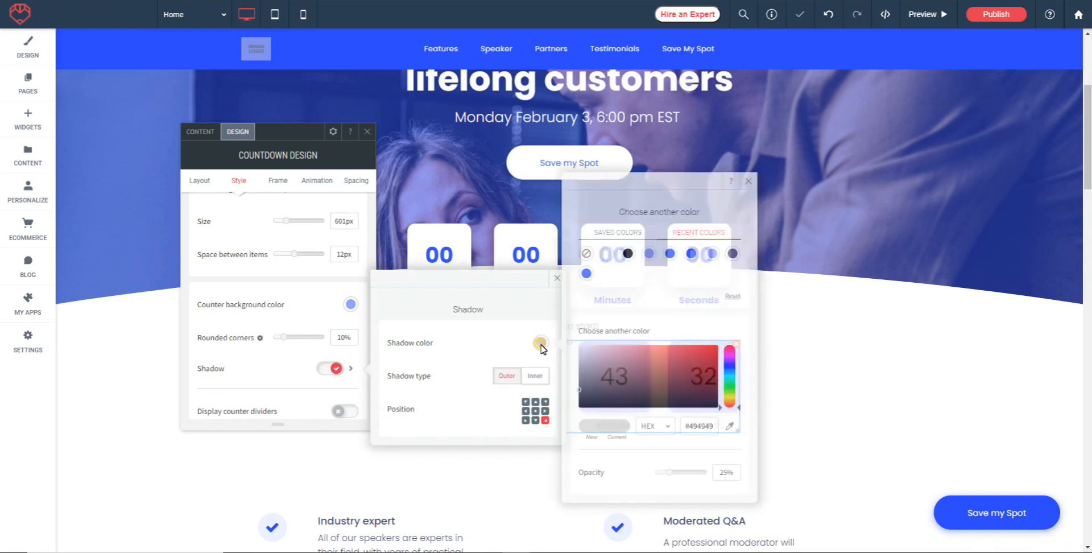
left_click(671, 257)
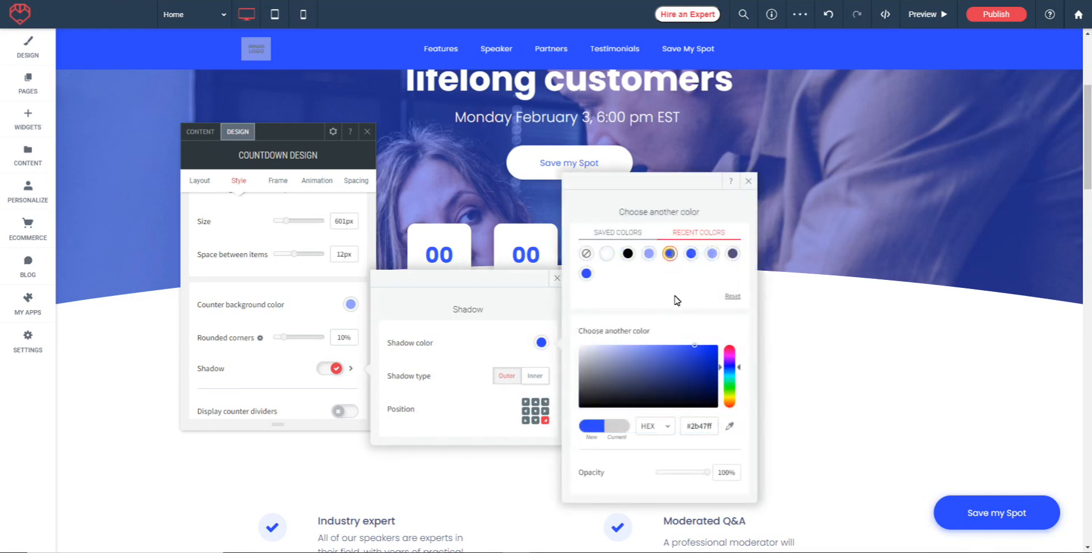
left_click(749, 181)
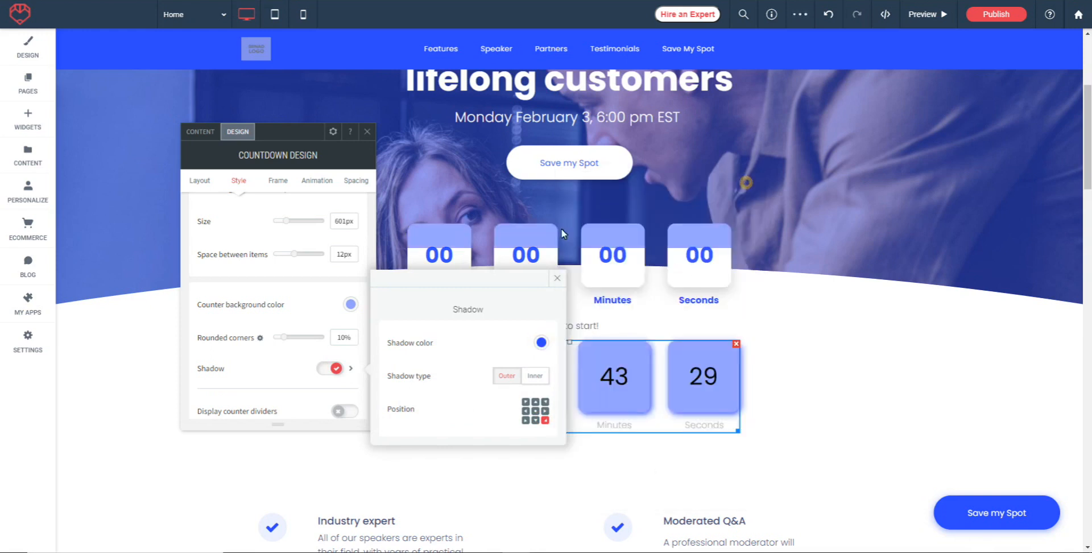
left_click(557, 278)
Display counter dividers and color them dark slate blue (#4b507b) from the recent colors.
scroll(281, 267, "down", 2)
scroll(283, 283, "down", 1)
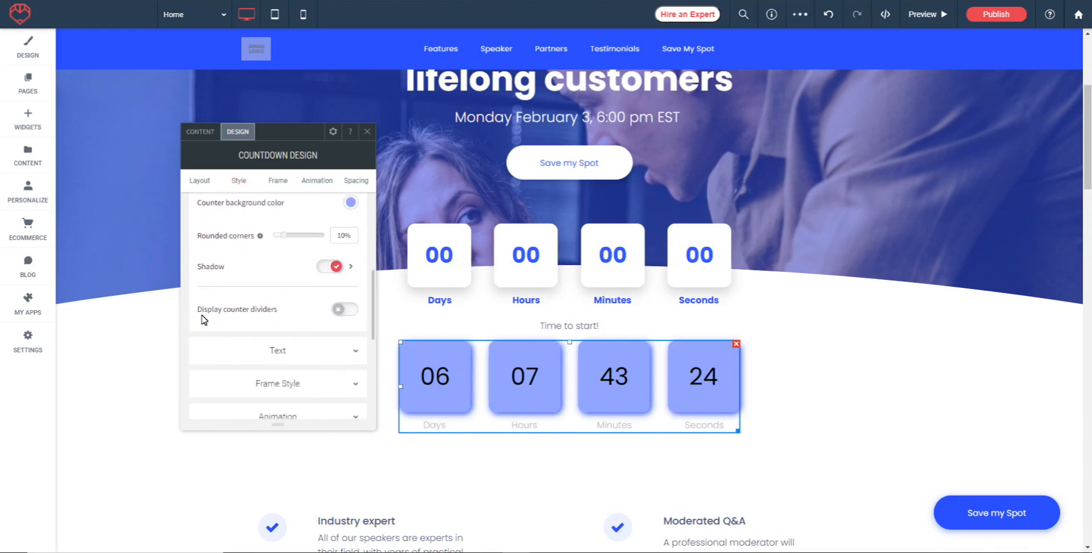
left_click(347, 310)
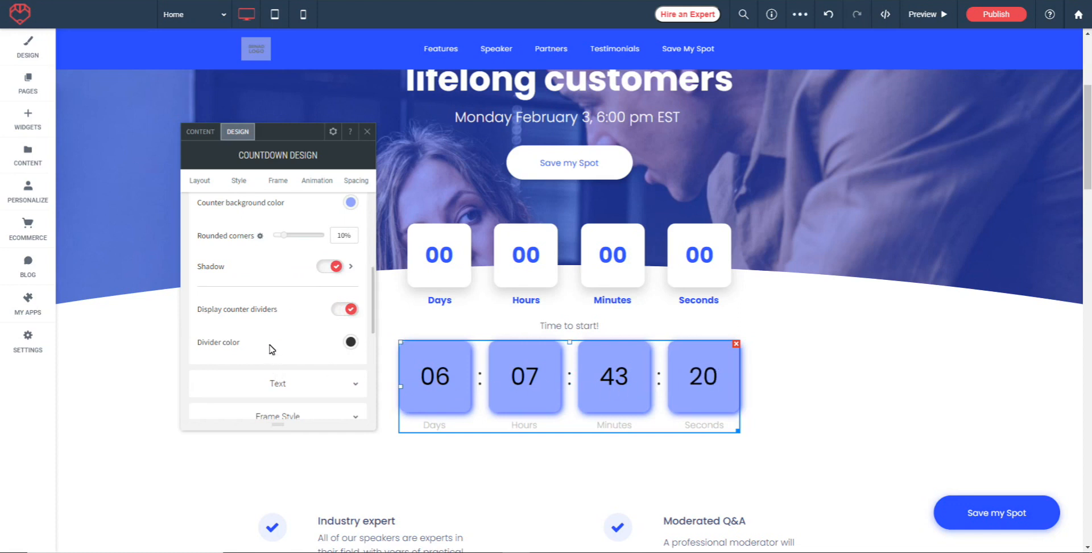
left_click(350, 342)
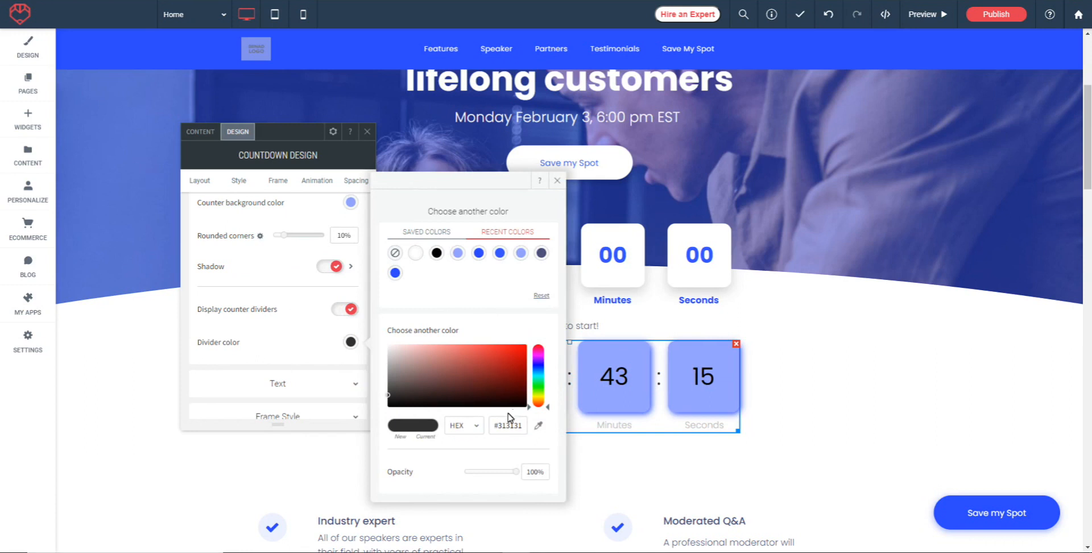
left_click(541, 257)
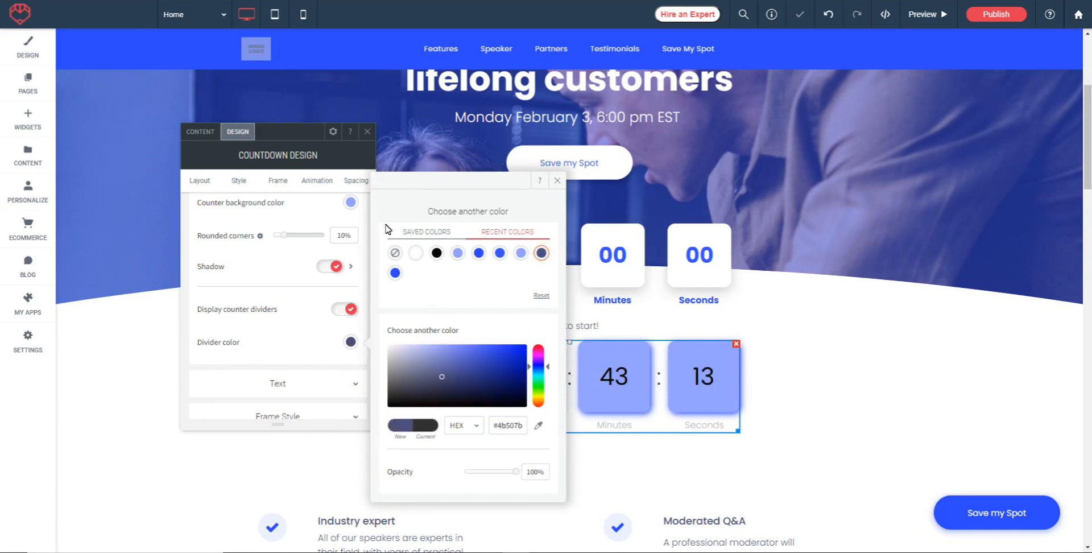
left_click(557, 182)
Review the font, size, color and format settings for the countdown's numbers.
scroll(295, 268, "down", 2)
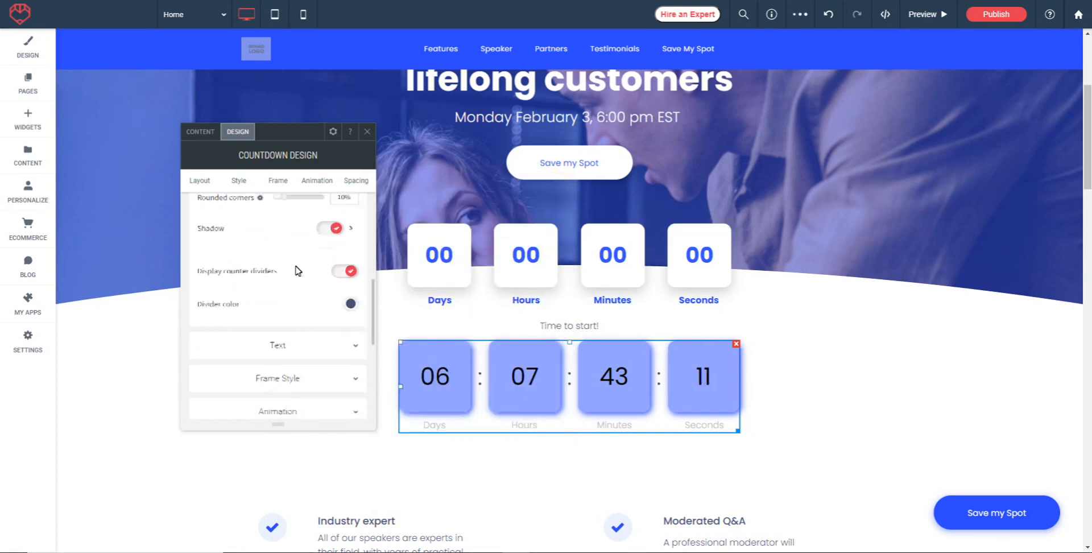
left_click(288, 315)
scroll(254, 318, "down", 1)
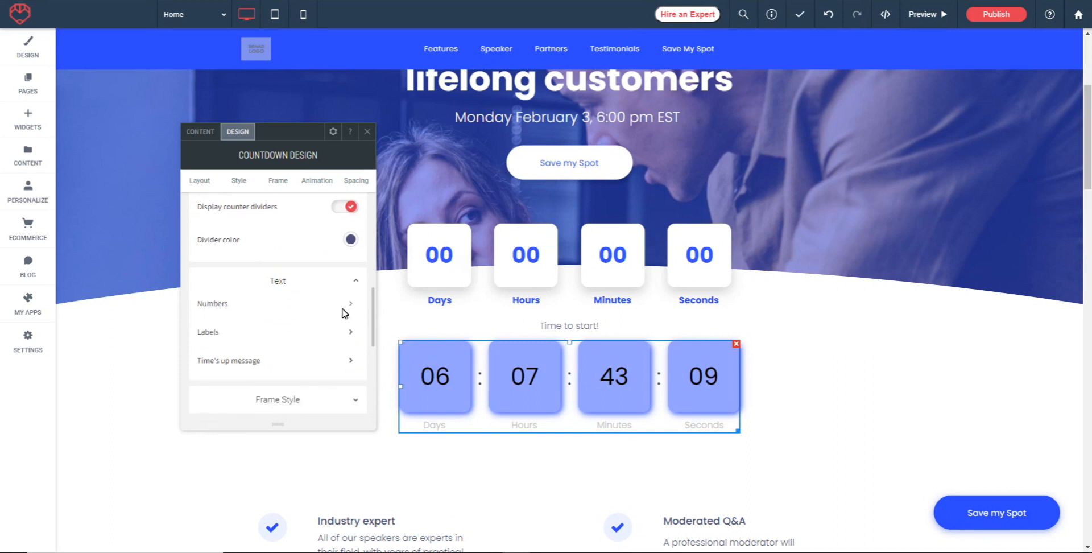
left_click(214, 307)
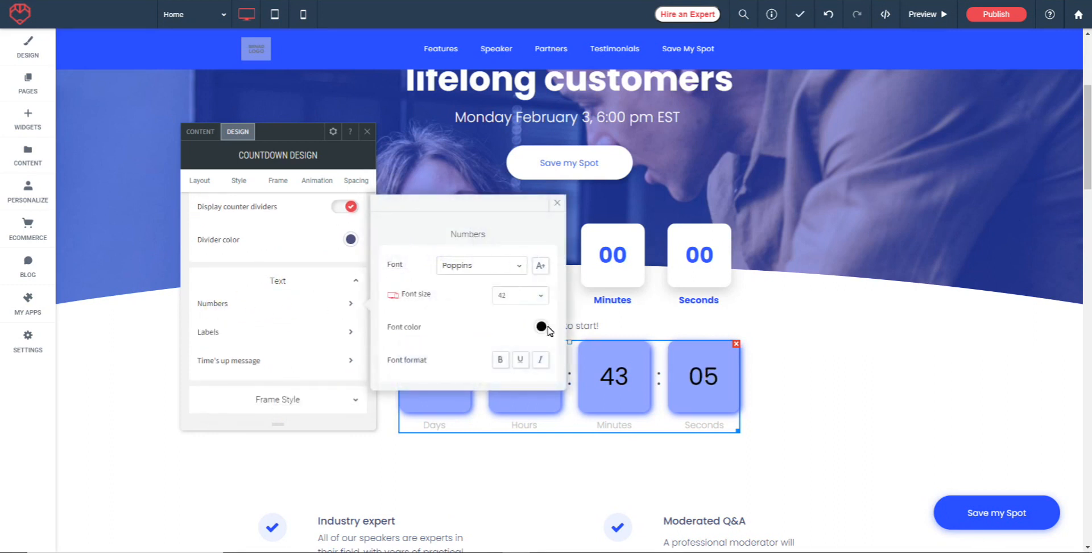
left_click(556, 204)
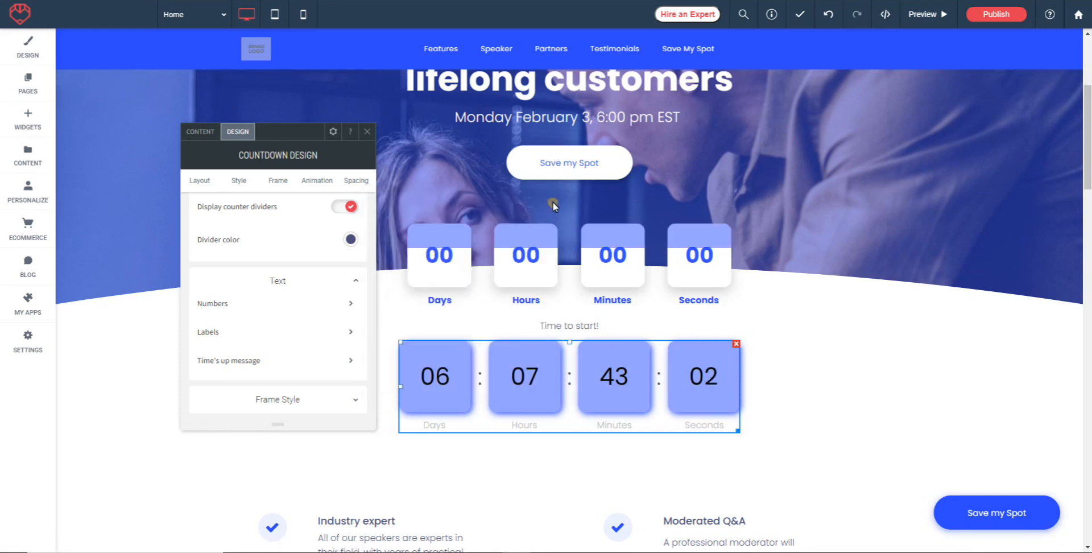
Set the font color of the countdown's labels to black (#000000).
left_click(209, 333)
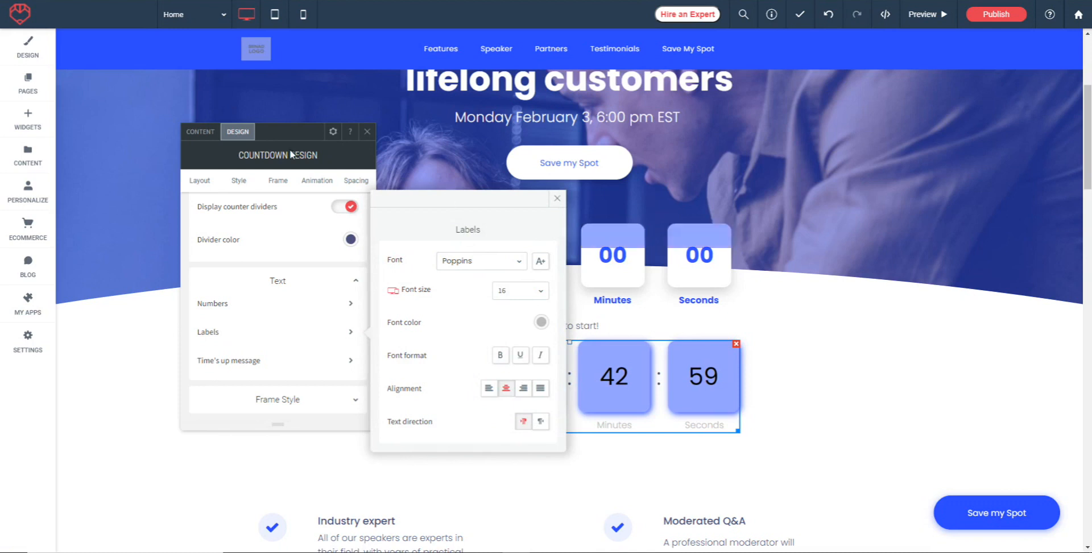
left_click_drag(296, 137, 174, 122)
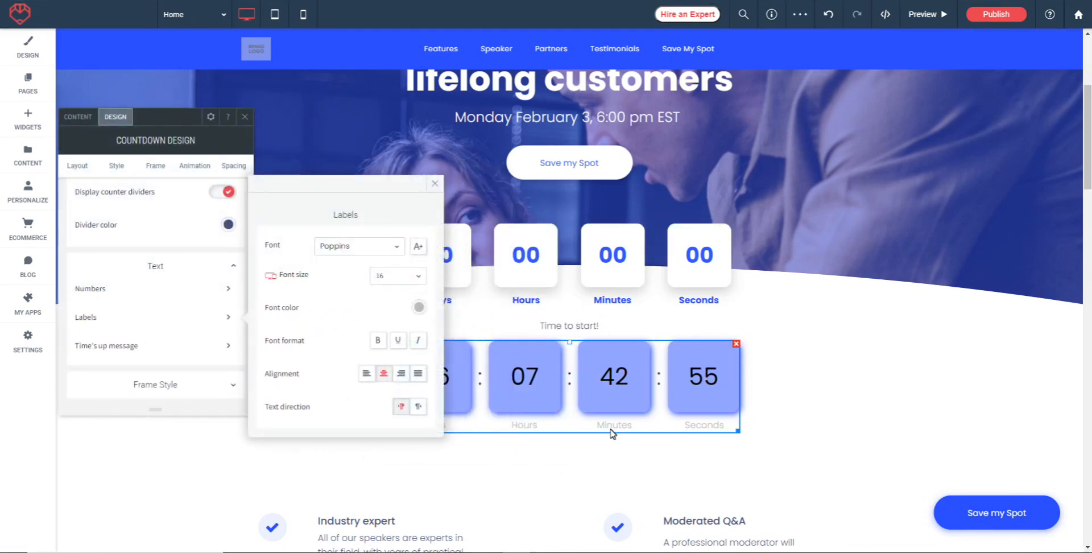
left_click(418, 307)
left_click(506, 219)
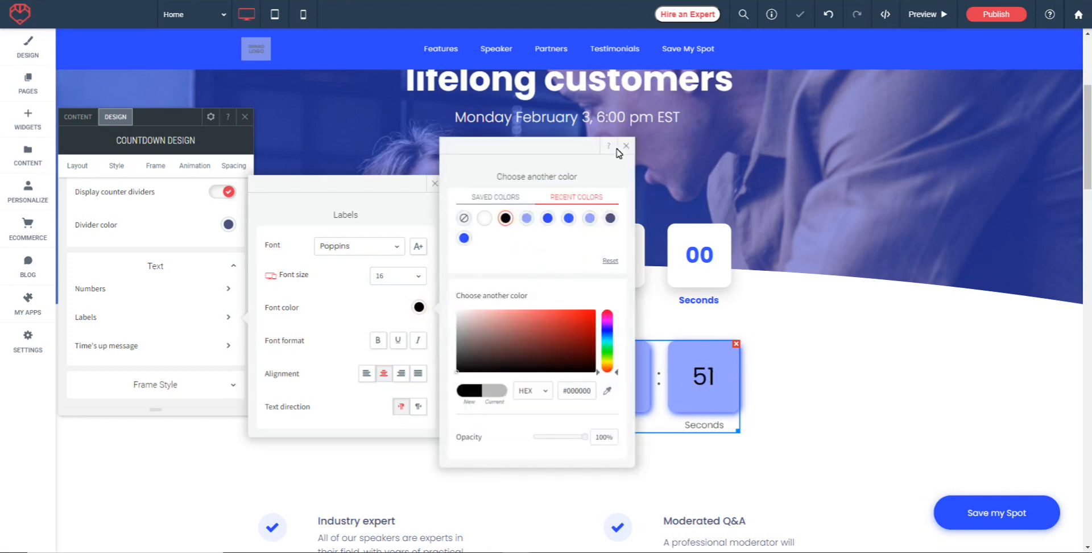
left_click(436, 187)
left_click(435, 186)
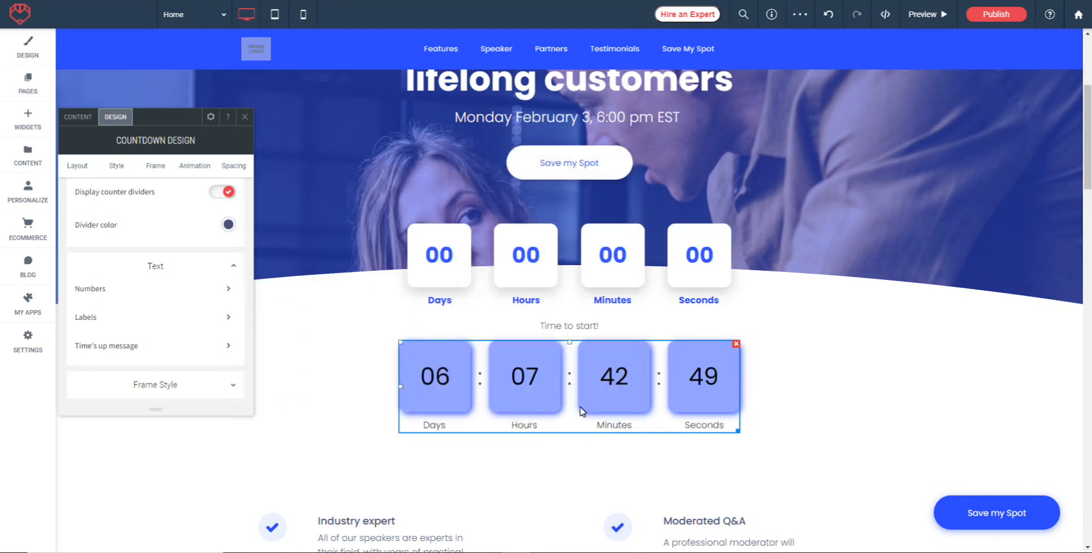
Review the text formatting settings for the countdown's time's-up message.
left_click(104, 351)
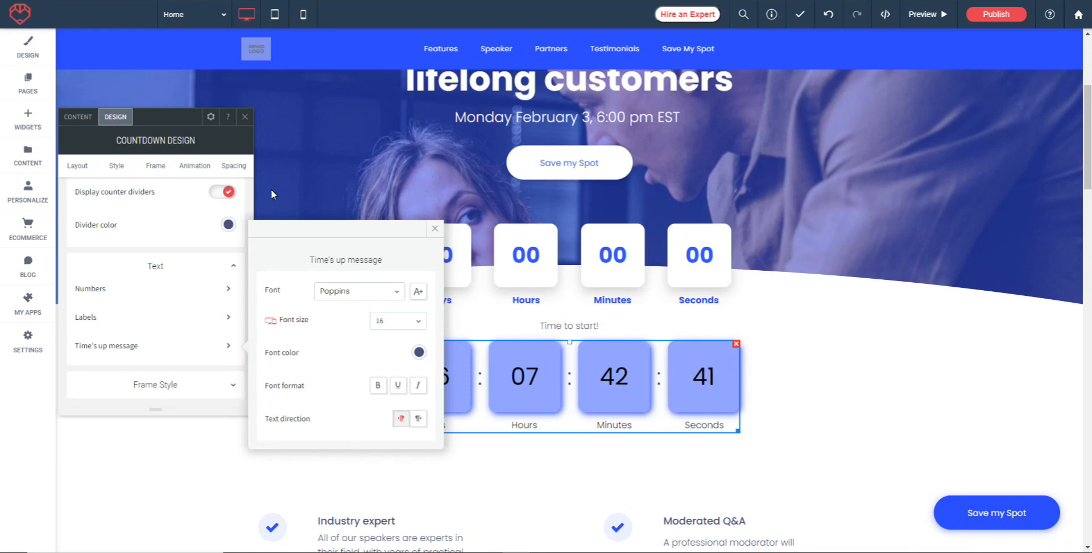
left_click(435, 228)
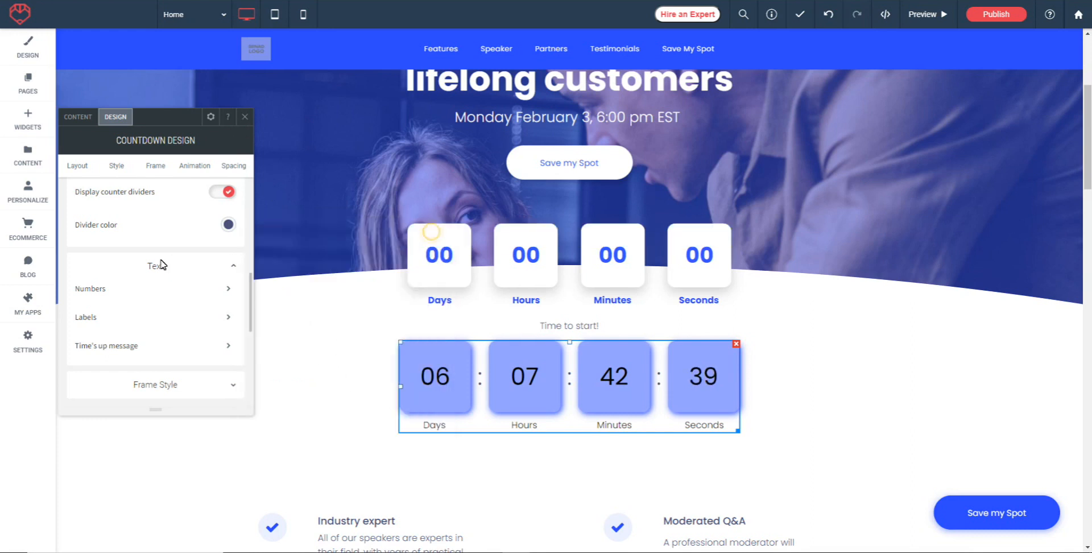
Set the countdown frame's background color to the light blue (#2d49fe) from the recent colors.
scroll(162, 267, "down", 3)
left_click(156, 283)
scroll(194, 299, "down", 1)
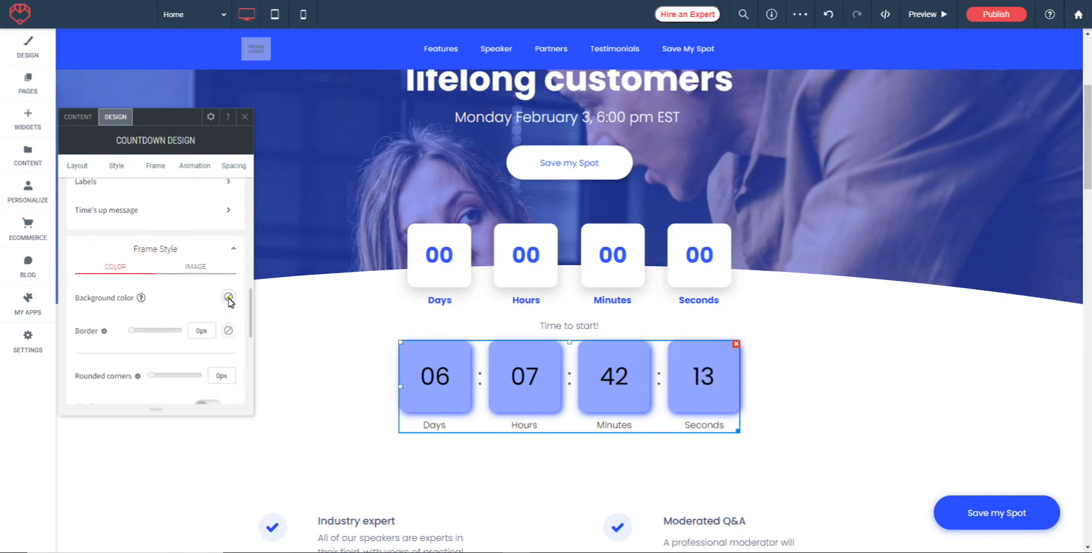
left_click(228, 297)
left_click(335, 248)
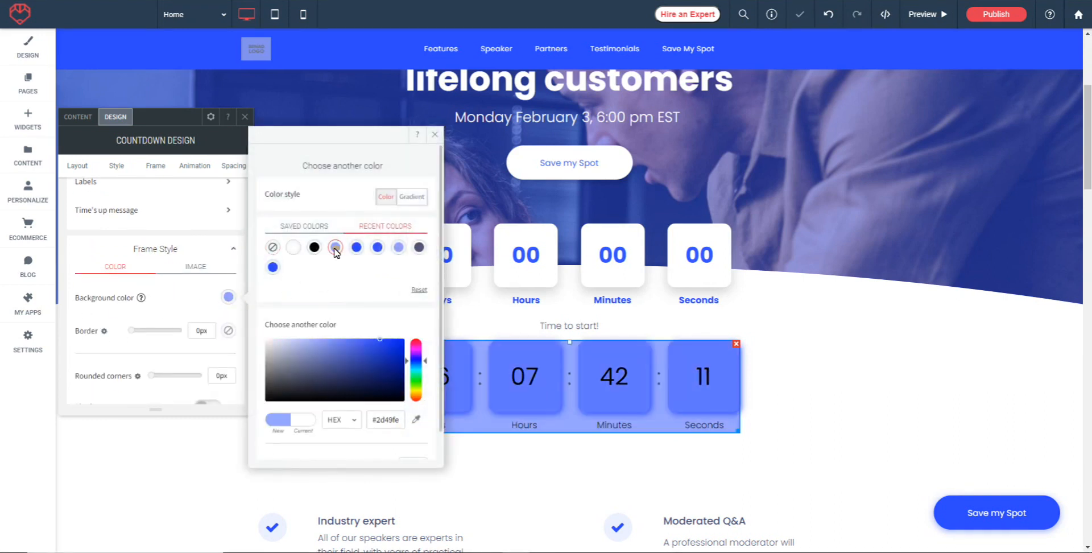
left_click(435, 134)
Give the countdown frame an 11 px dark border and 25 px rounded corners.
left_click_drag(131, 333, 156, 329)
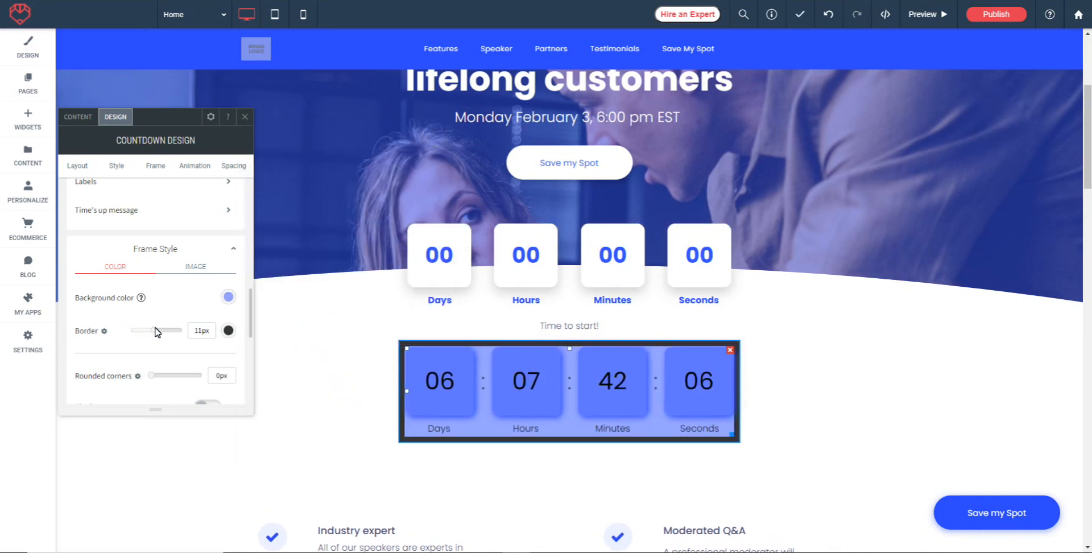
left_click(228, 330)
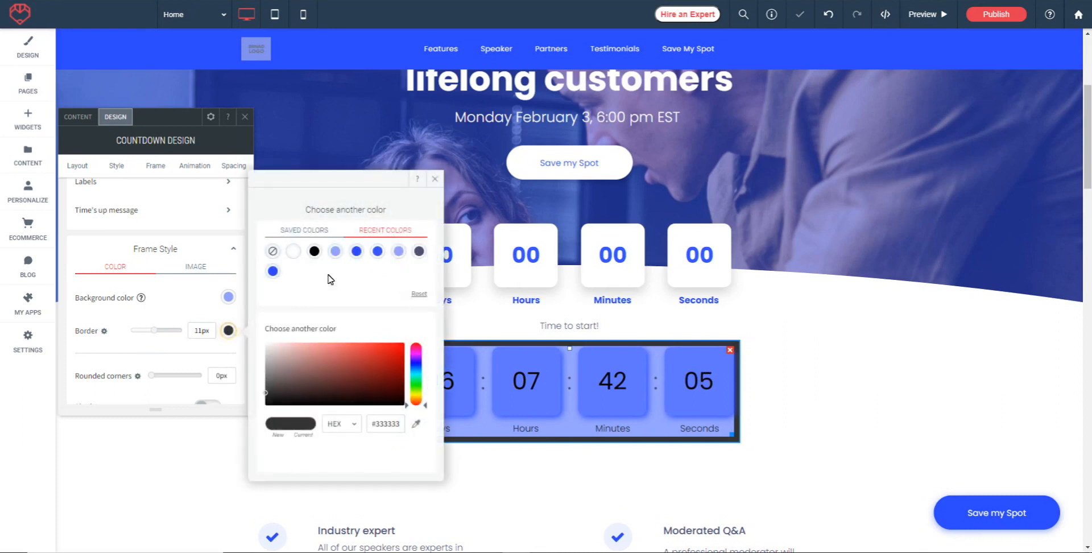
left_click(195, 300)
scroll(195, 300, "down", 1)
left_click_drag(155, 308, 165, 310)
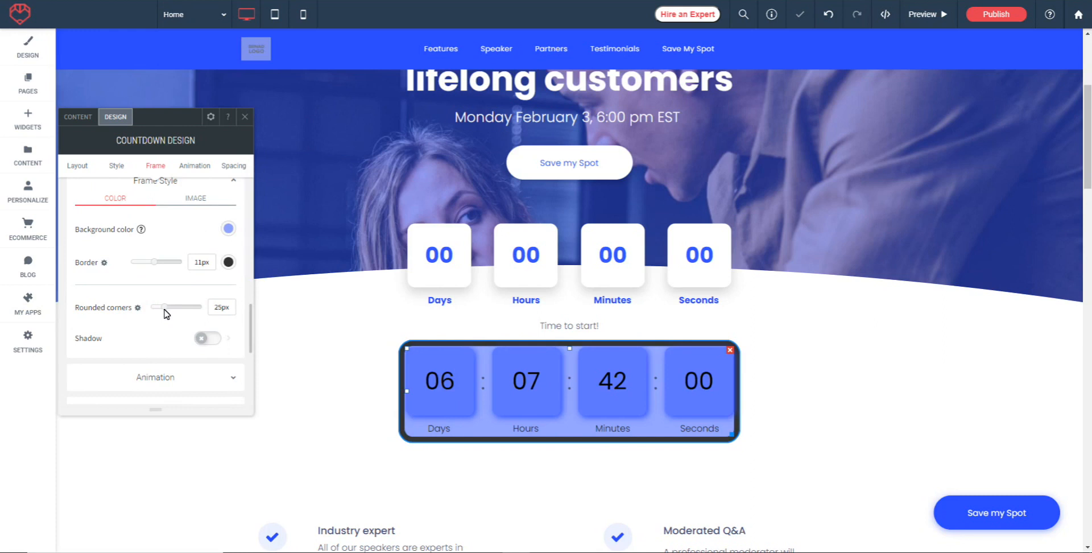
Add an outer shadow to the countdown frame in blue (#3753fc), cast toward the lower right.
left_click(211, 338)
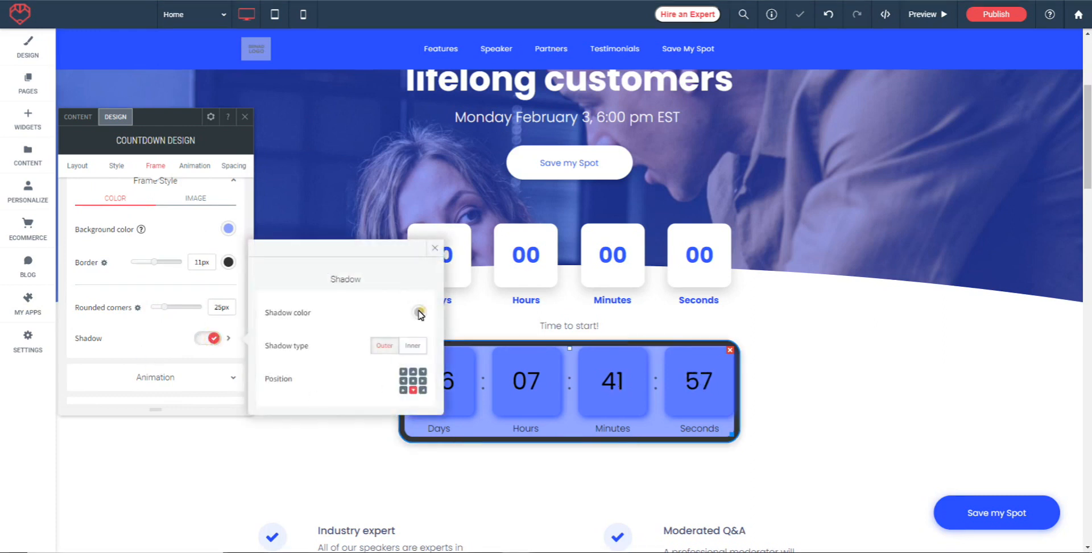
left_click(419, 312)
left_click(569, 223)
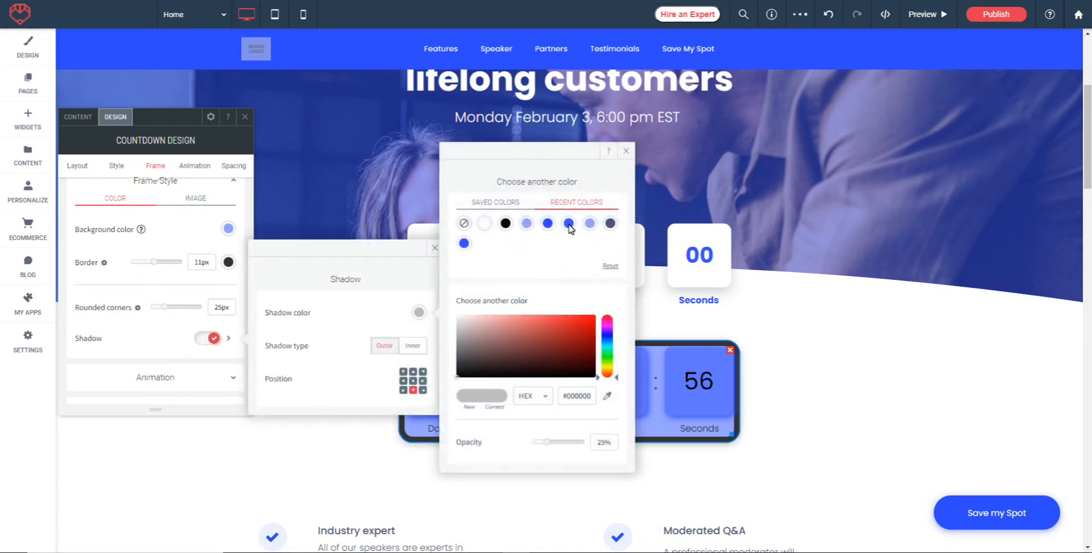
left_click(422, 390)
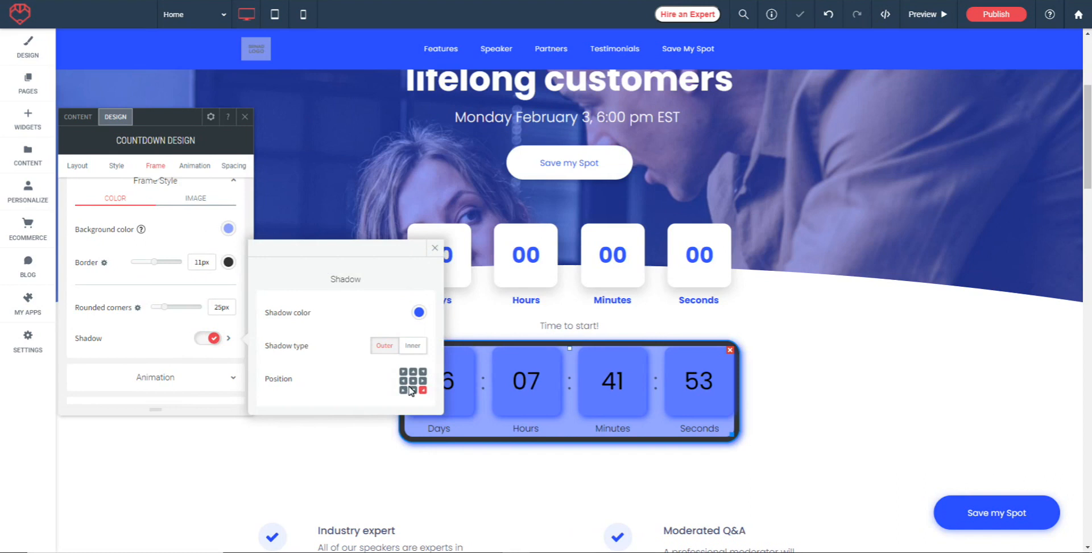
left_click(437, 249)
key("ctrl+z")
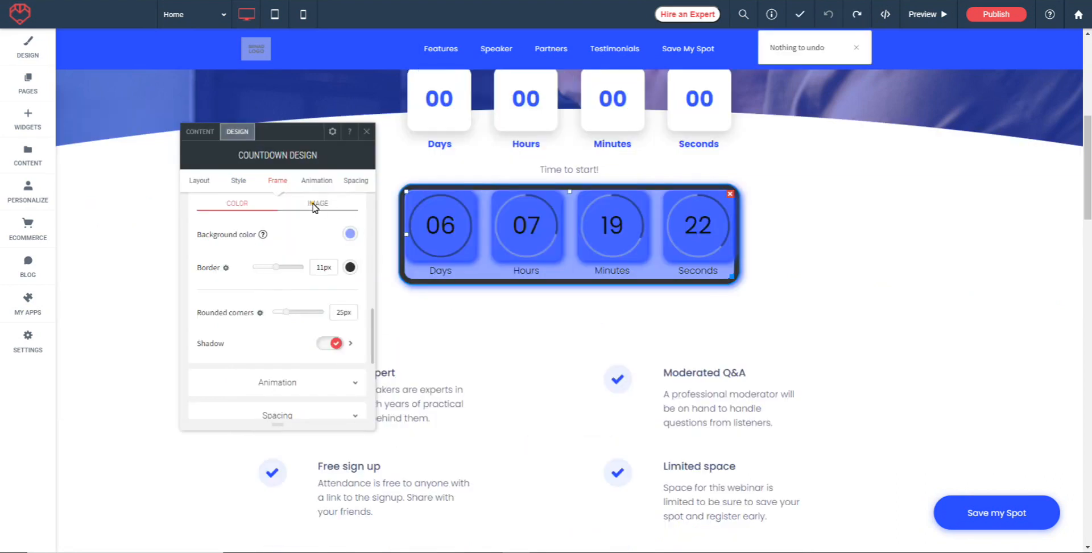
Use the site image of the dark-haired woman, rating_portait_1.jpg, as the countdown frame's background.
left_click(315, 204)
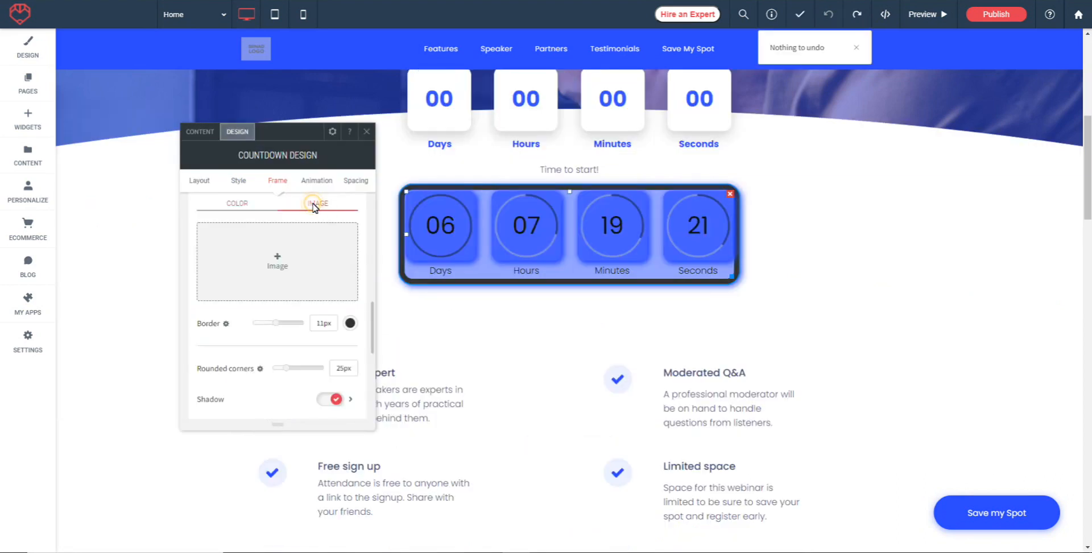
left_click(276, 264)
left_click(430, 199)
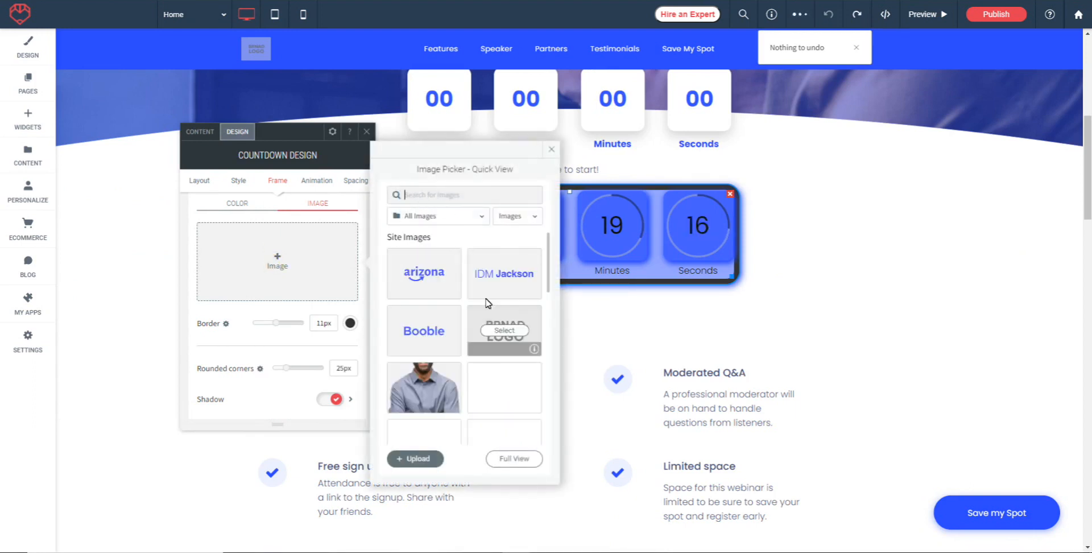
scroll(501, 318, "down", 2)
scroll(481, 332, "down", 1)
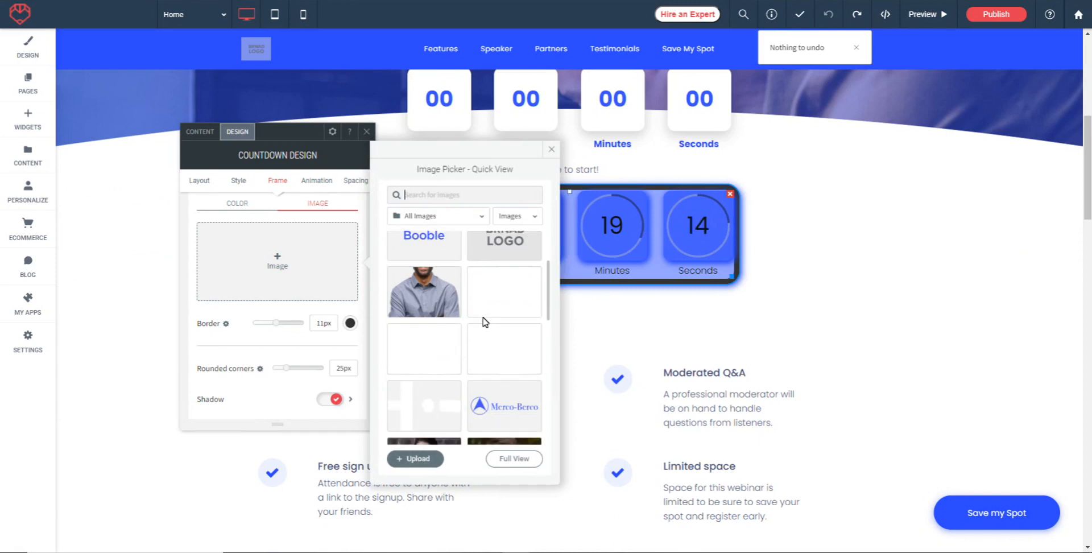
scroll(508, 311, "down", 1)
scroll(508, 311, "down", 2)
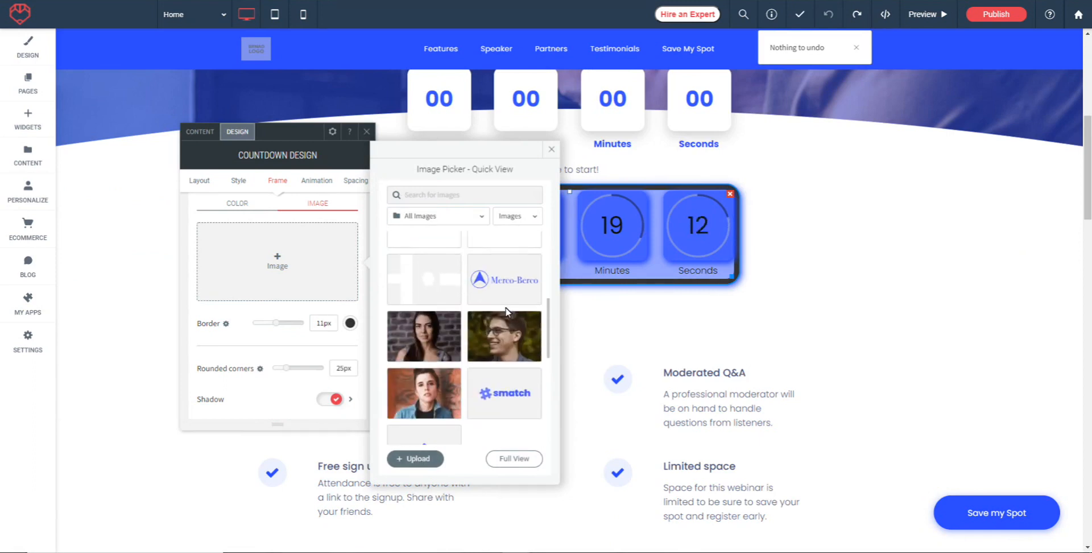
left_click(428, 340)
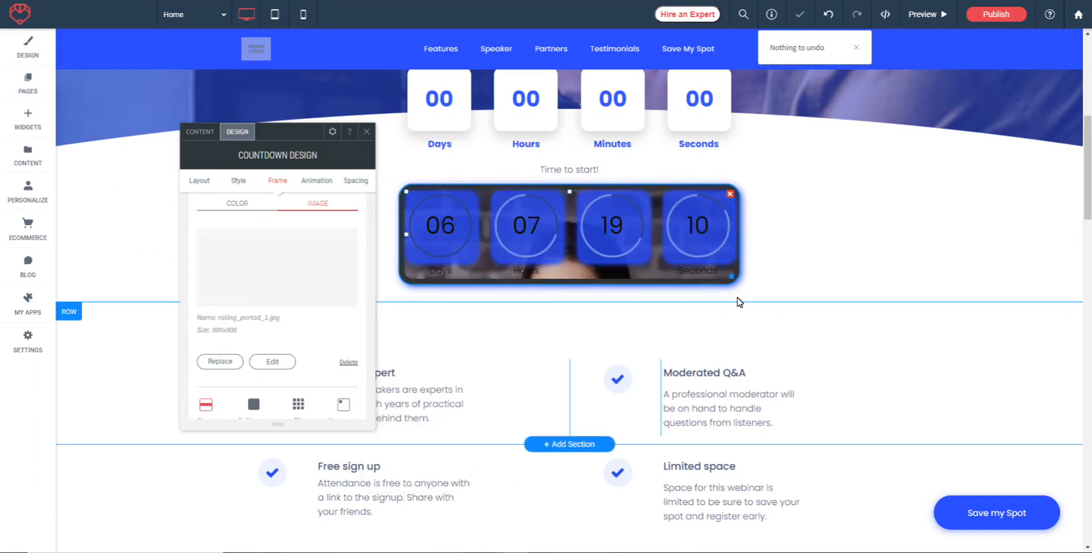
scroll(660, 273, "up", 1)
scroll(708, 312, "down", 1)
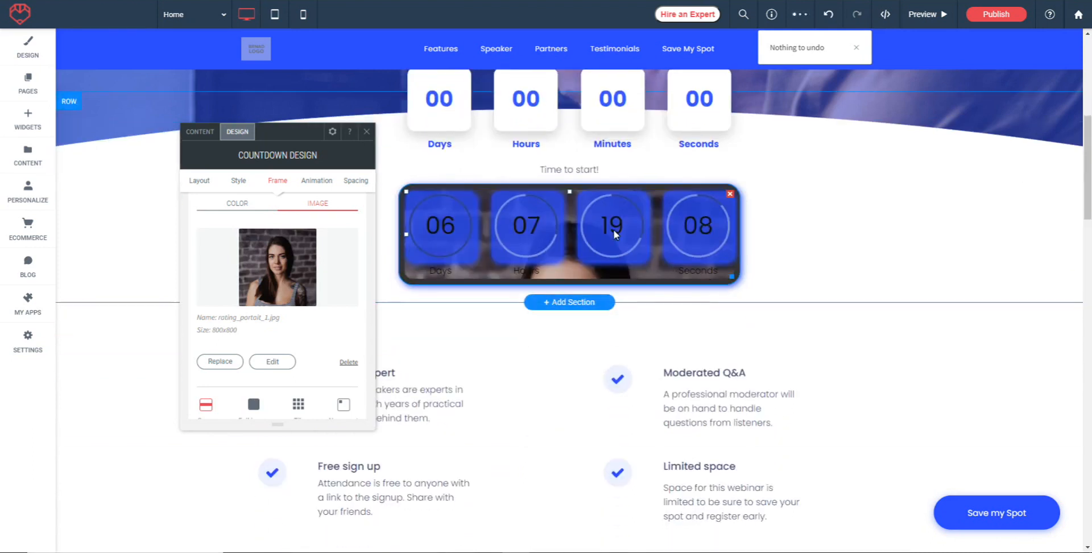
Try the Full image, Tile and No repeat display modes for the frame's background image, and return to Cover.
scroll(330, 279, "down", 1)
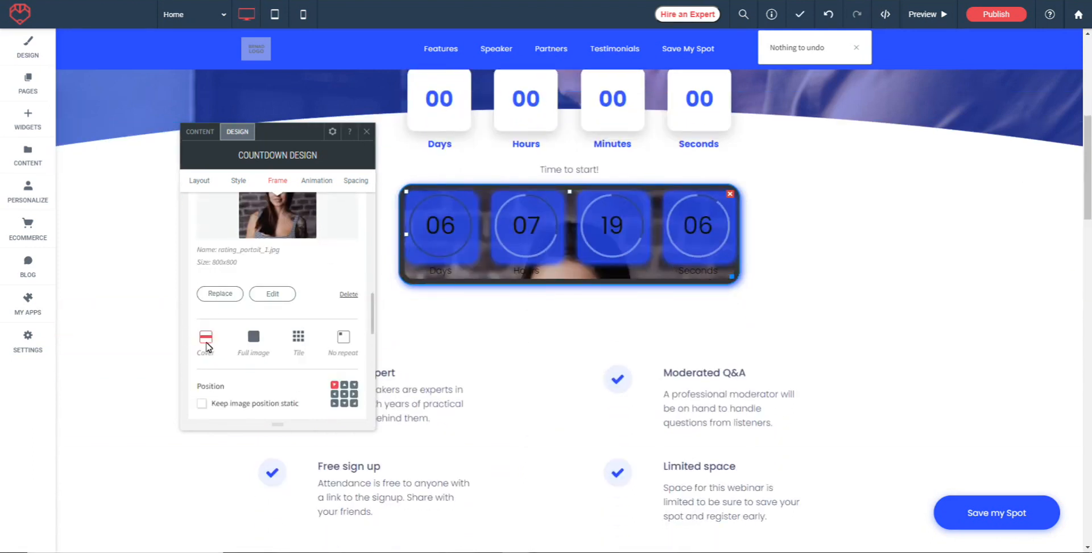
left_click(254, 341)
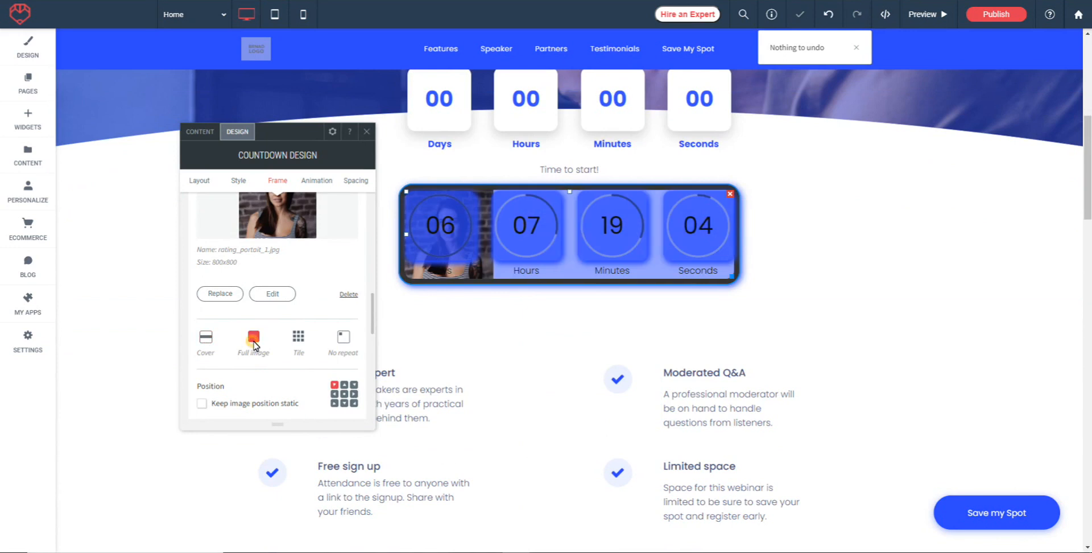
left_click(298, 340)
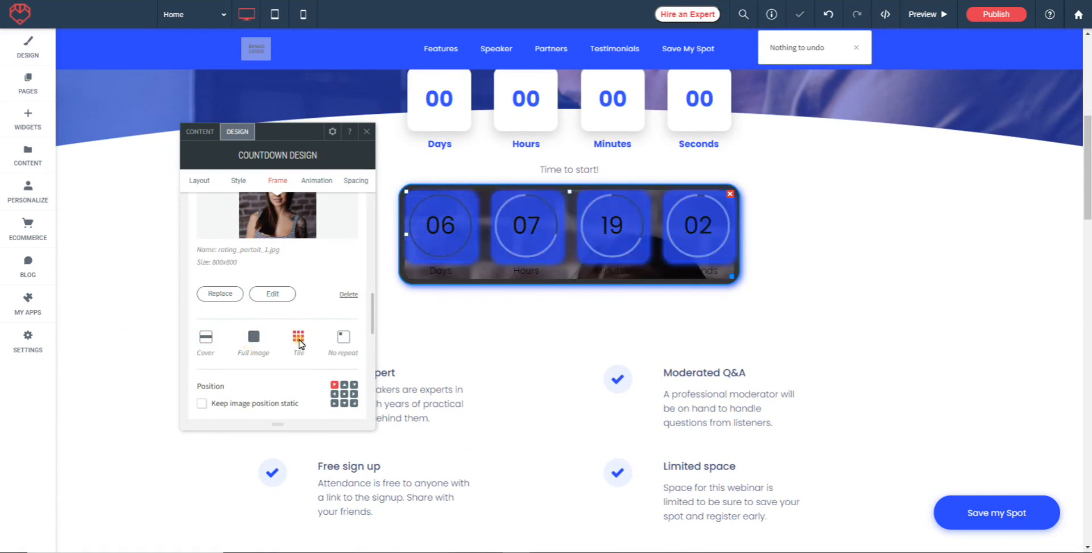
left_click(344, 339)
scroll(315, 319, "down", 1)
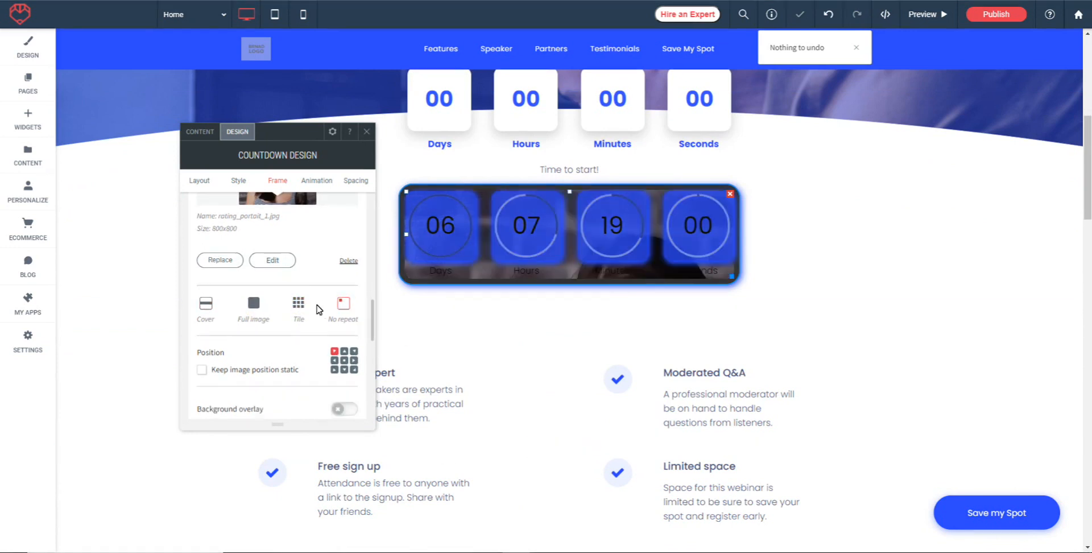
left_click(207, 306)
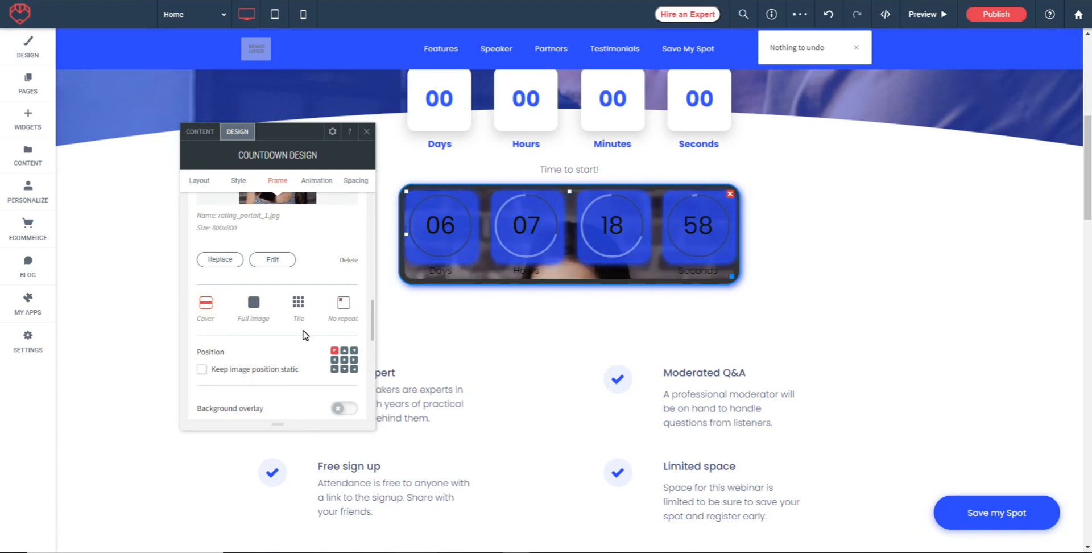
Center the frame's background image, keep its position static and check the effect while scrolling the page.
left_click(344, 360)
scroll(795, 233, "up", 1)
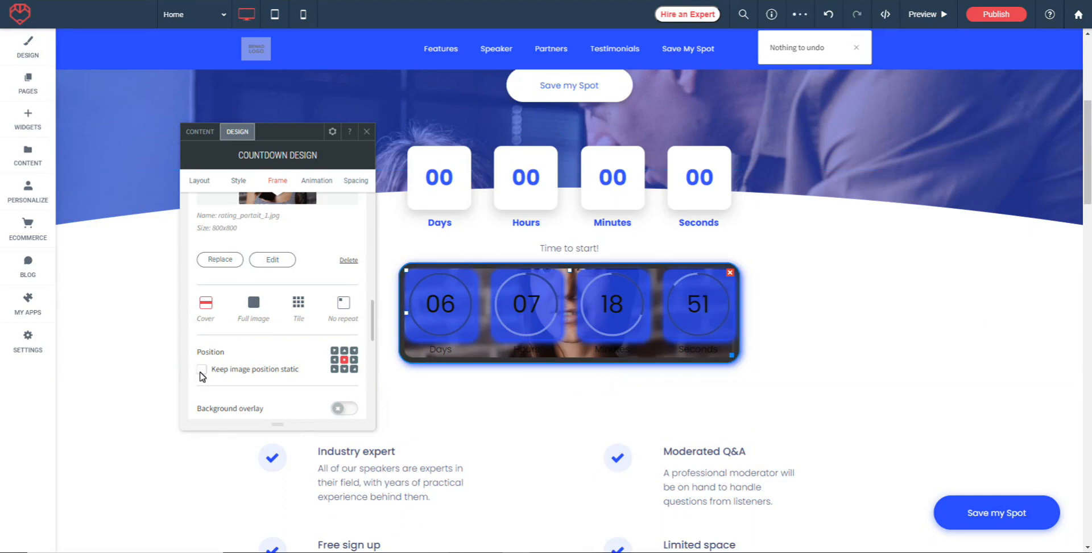
left_click(202, 370)
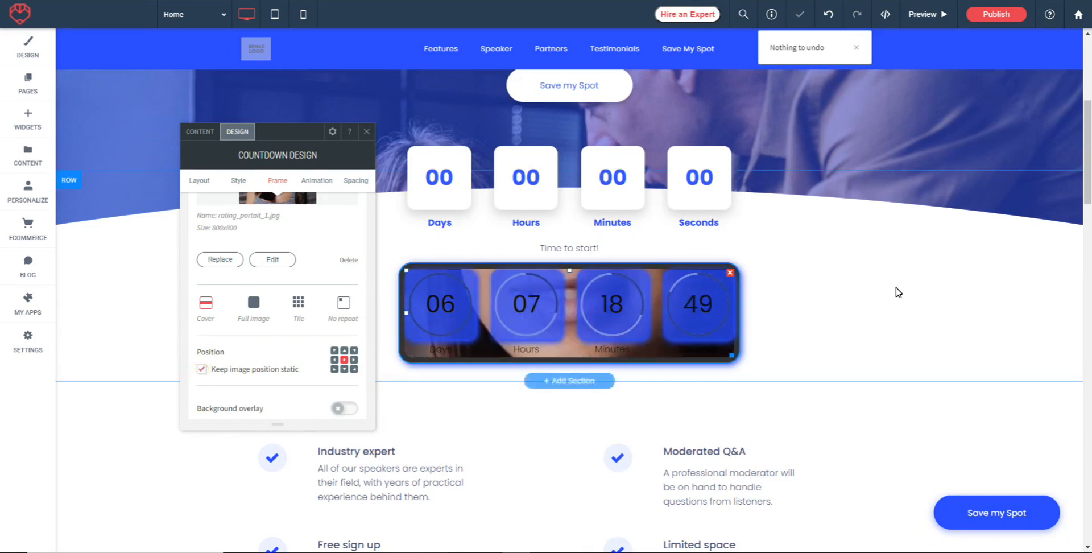
scroll(825, 307, "up", 2)
scroll(826, 311, "down", 3)
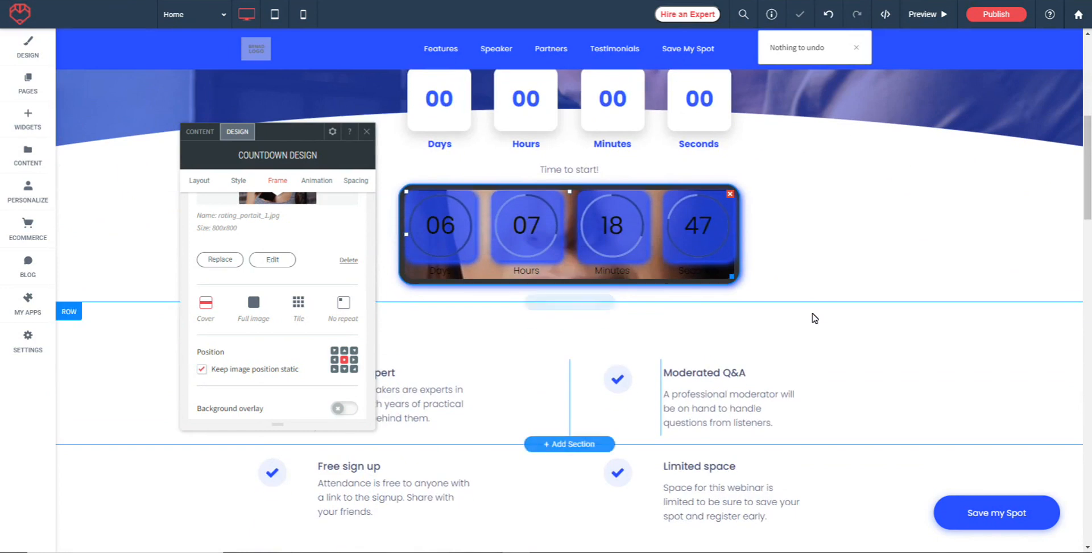
scroll(814, 320, "up", 1)
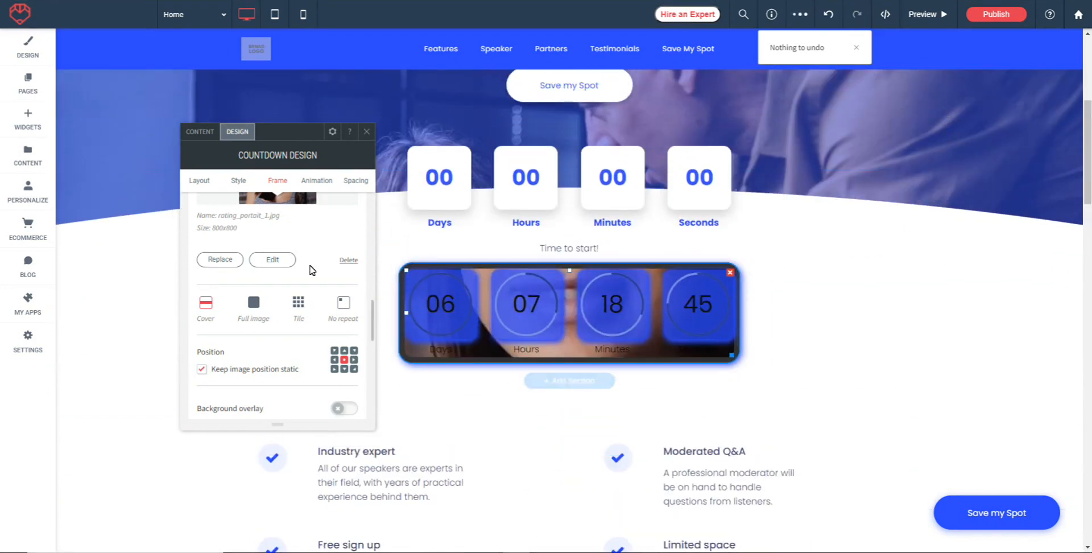
Enable a background overlay on the frame image in the recent light blue (#2d49fe) at 14% opacity.
scroll(363, 269, "down", 1)
scroll(357, 273, "down", 1)
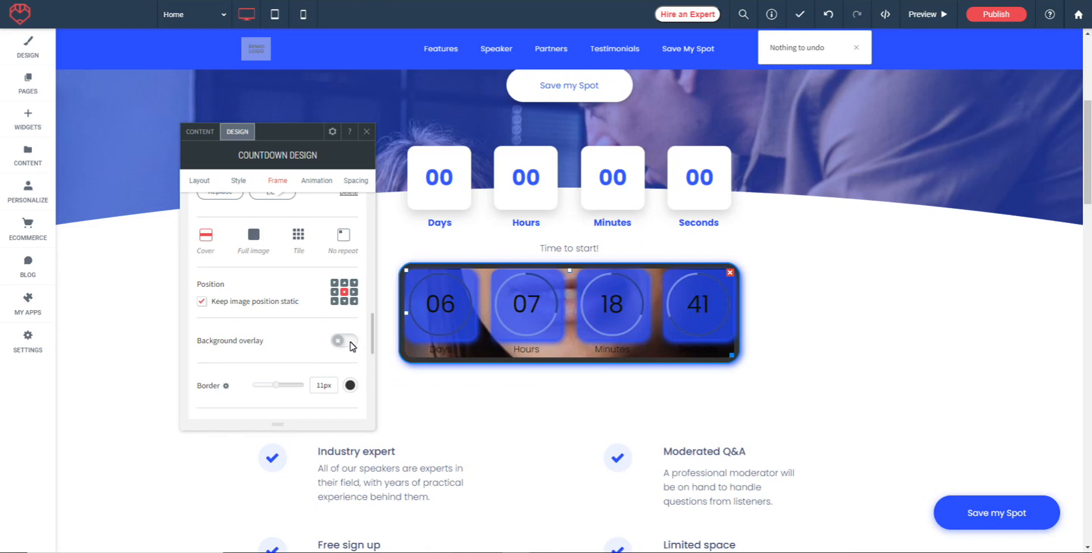
left_click(352, 341)
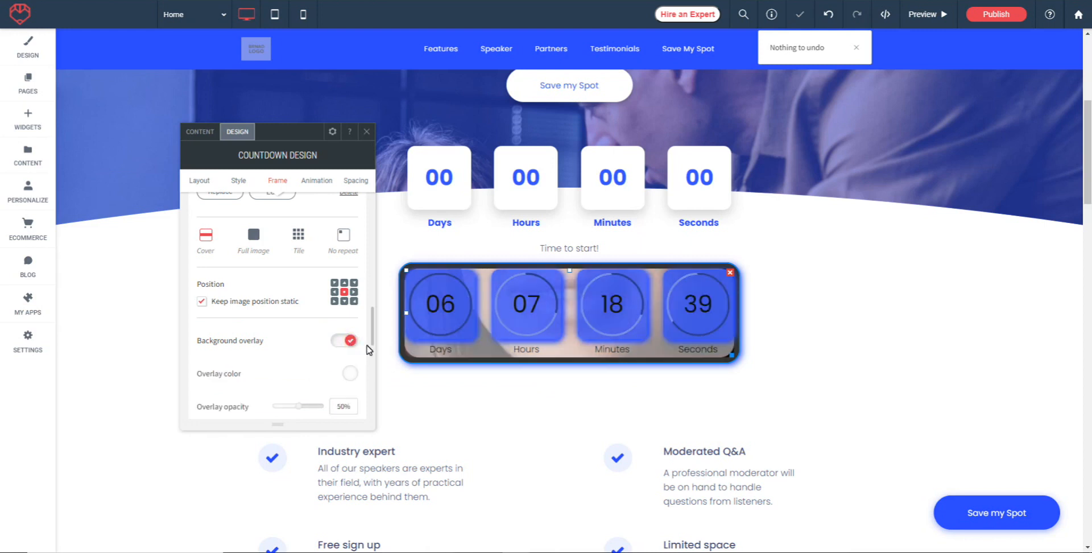
left_click(349, 374)
left_click(458, 320)
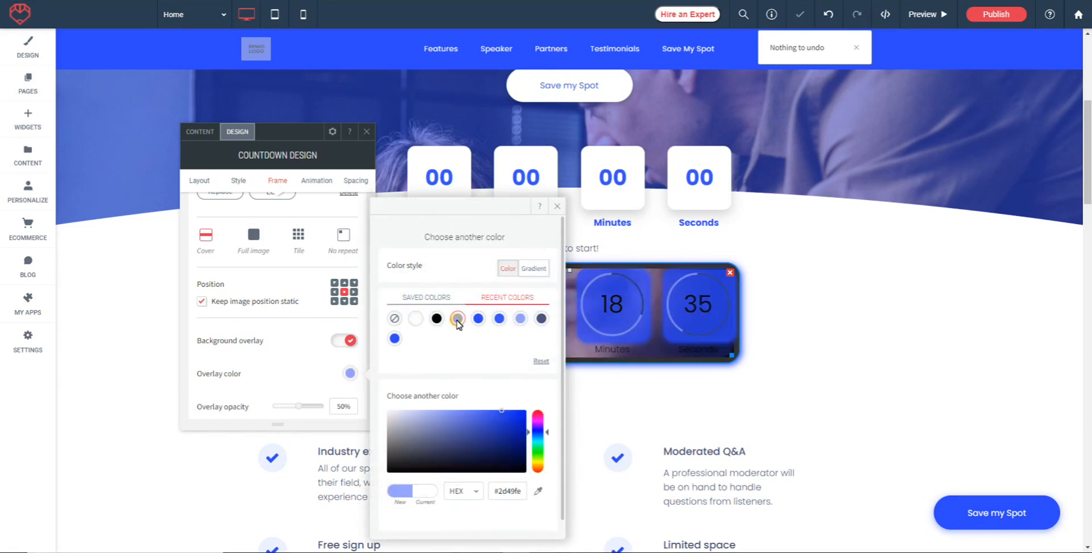
left_click(557, 206)
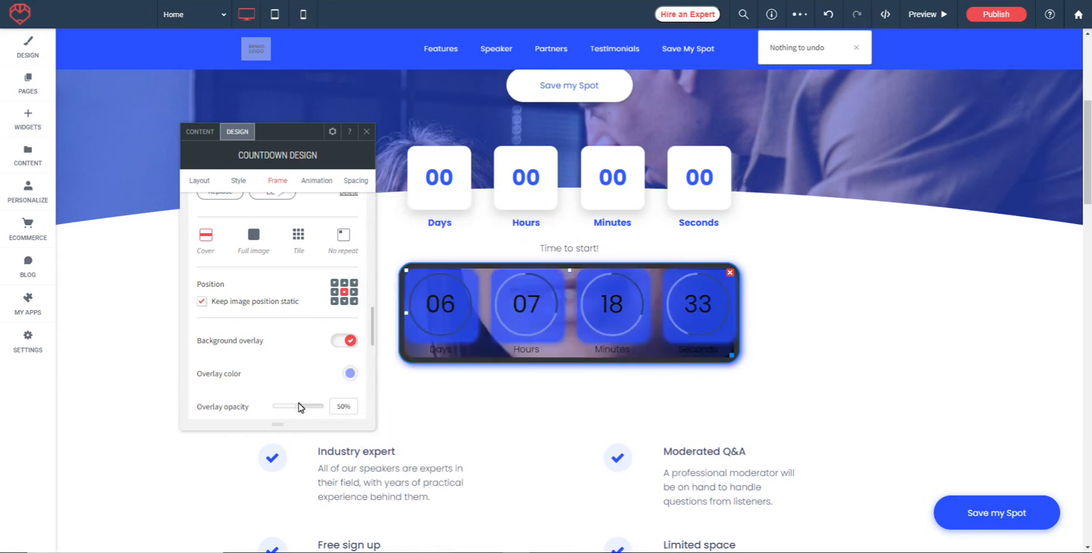
left_click_drag(299, 408, 312, 410)
left_click(282, 410)
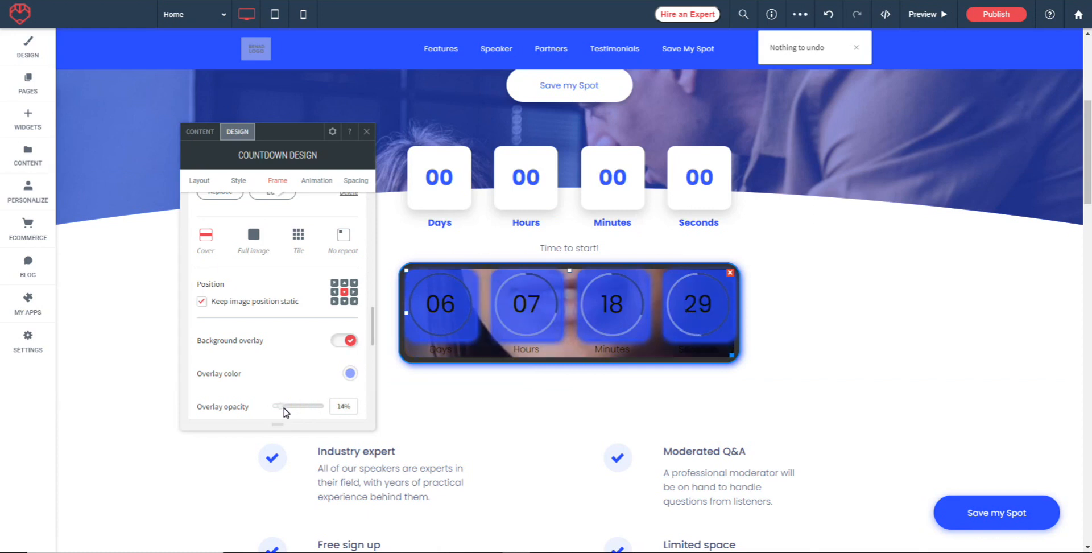
Apply the Fade in animation to the countdown with the Entrance trigger, and review its direction, duration and delay.
scroll(289, 340, "down", 1)
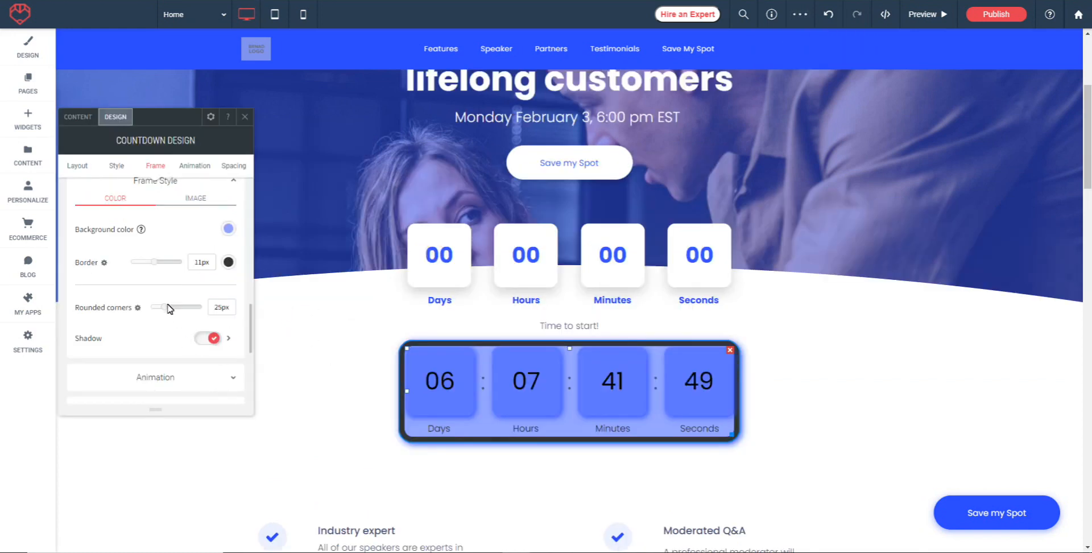
scroll(165, 319, "down", 2)
left_click(153, 313)
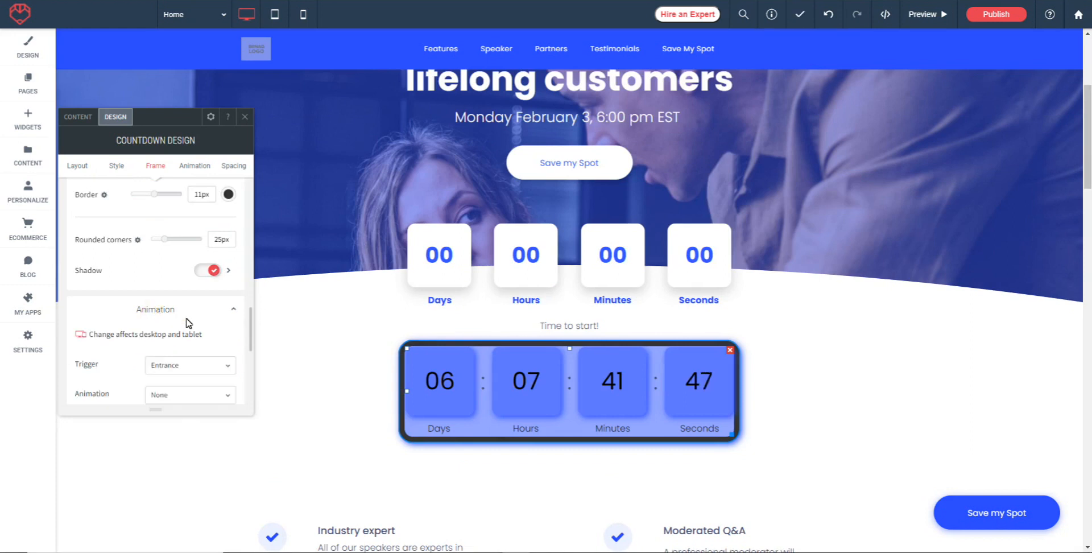
scroll(189, 322, "down", 1)
left_click(202, 339)
left_click(177, 352)
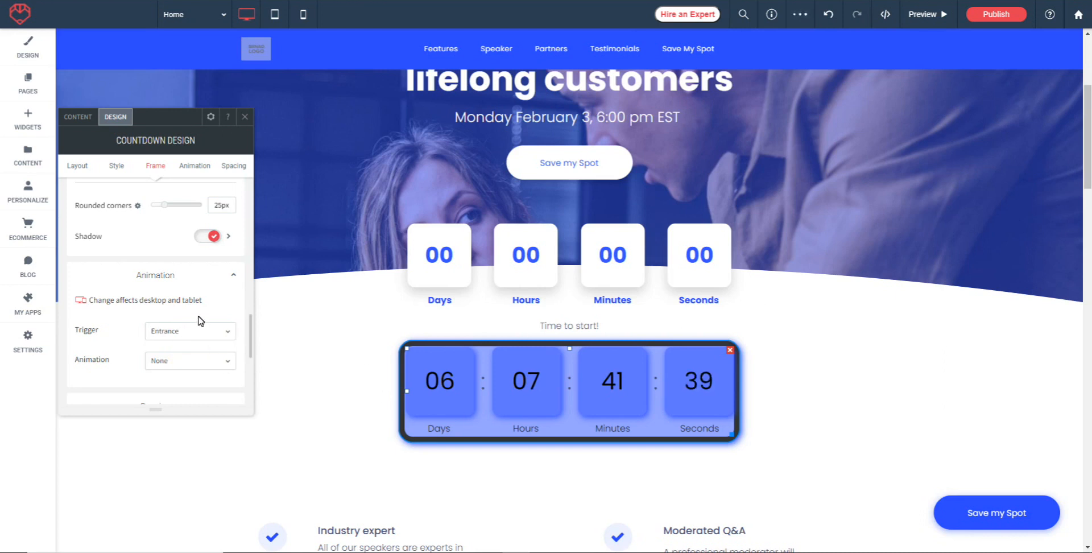
scroll(193, 320, "down", 1)
left_click(183, 297)
left_click(170, 332)
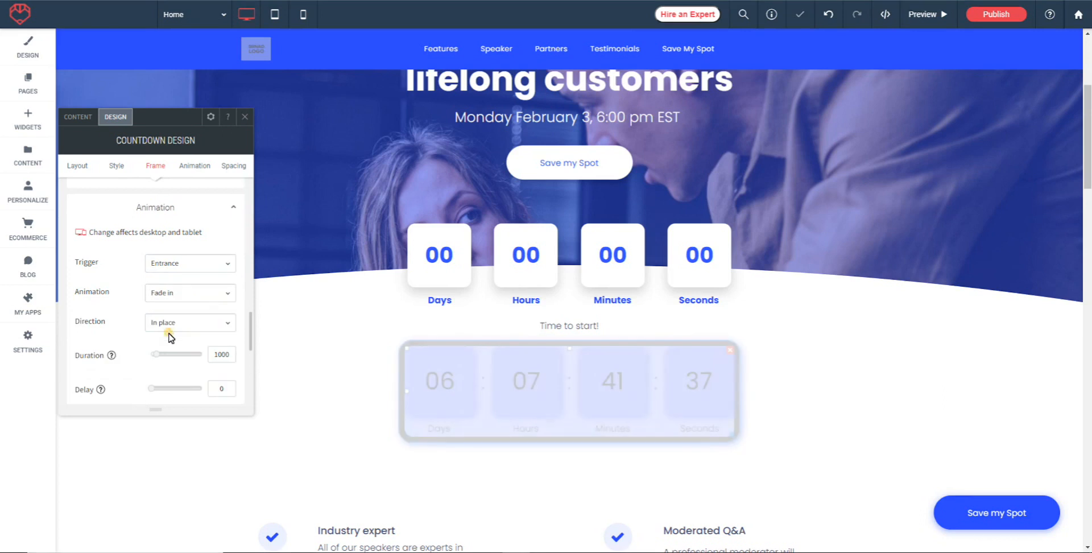
scroll(145, 338, "down", 2)
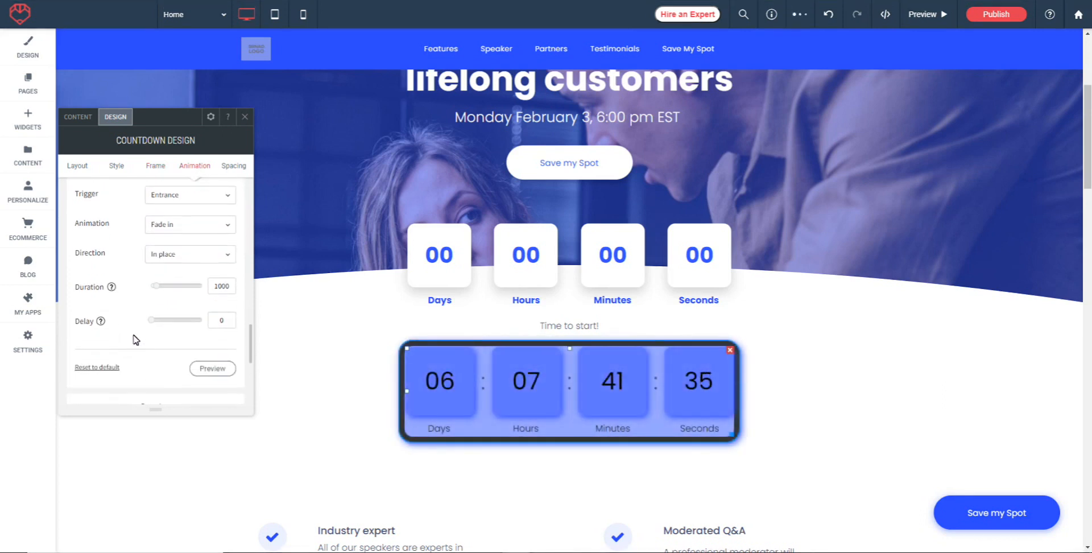
scroll(145, 303, "down", 1)
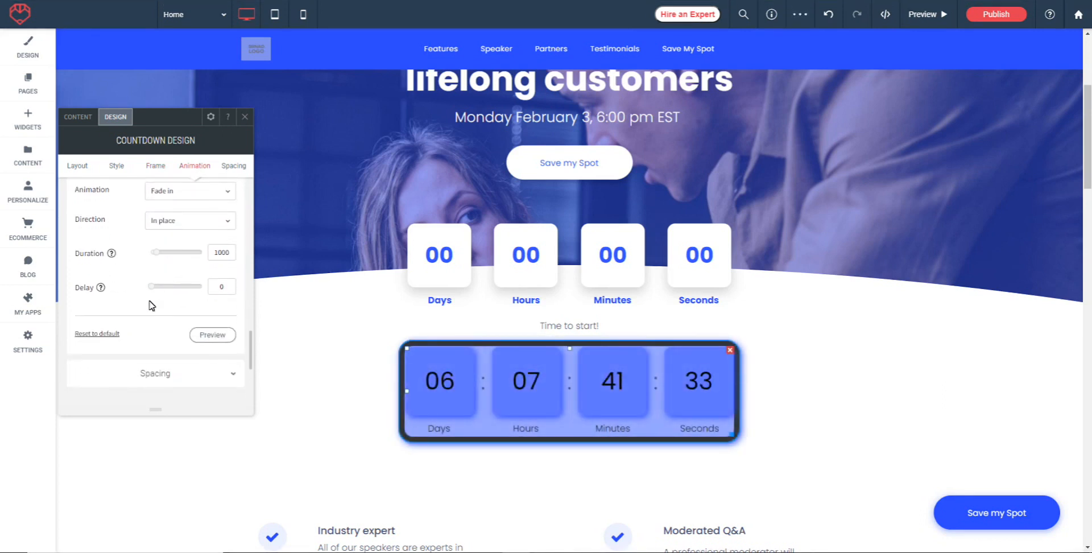
Preview the countdown's Fade in animation and set its inner spacing to 20 px padding on all four sides.
left_click(214, 337)
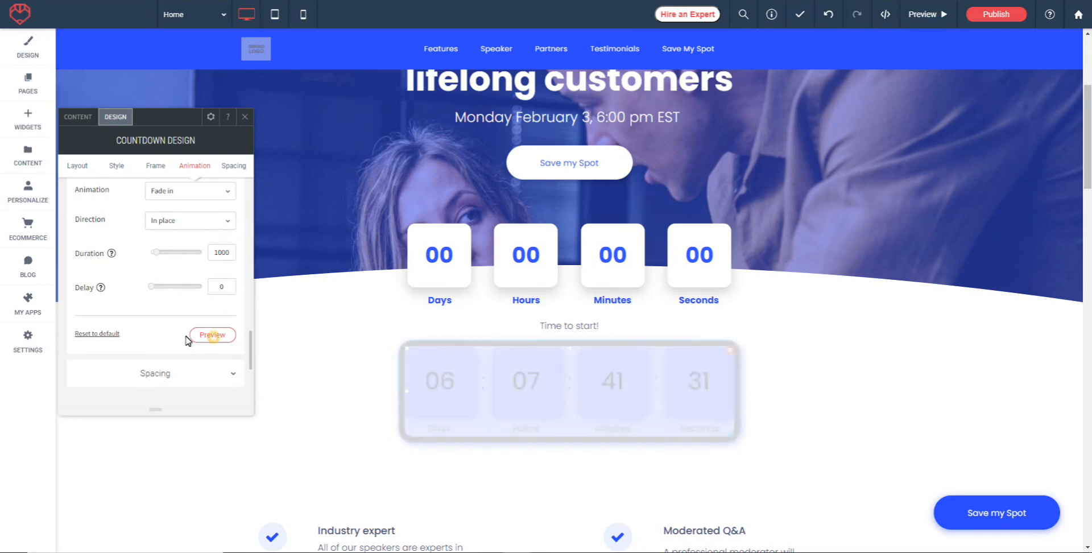
scroll(152, 327, "down", 1)
left_click(153, 339)
scroll(165, 333, "down", 2)
scroll(185, 322, "down", 1)
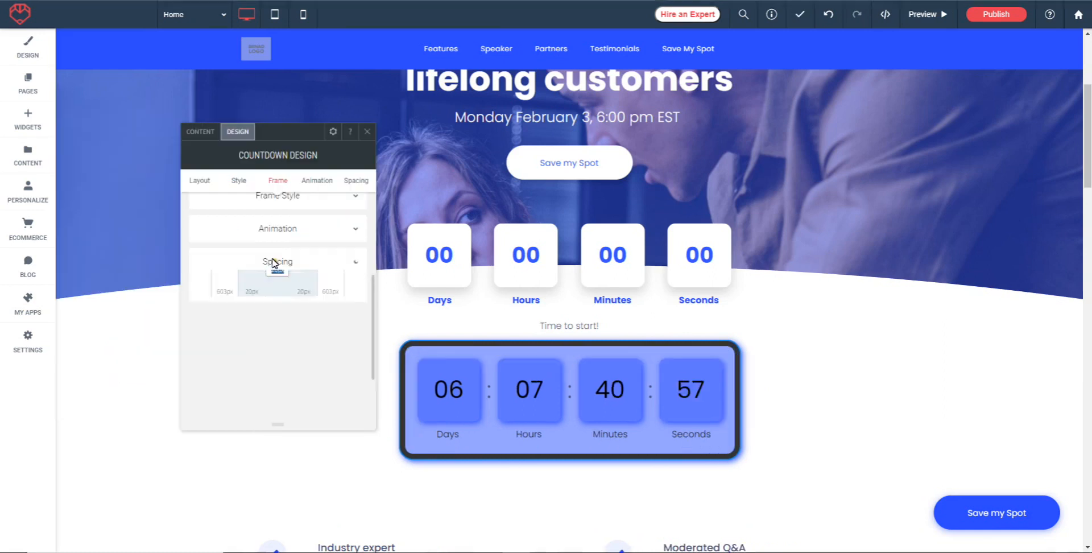
left_click(275, 263)
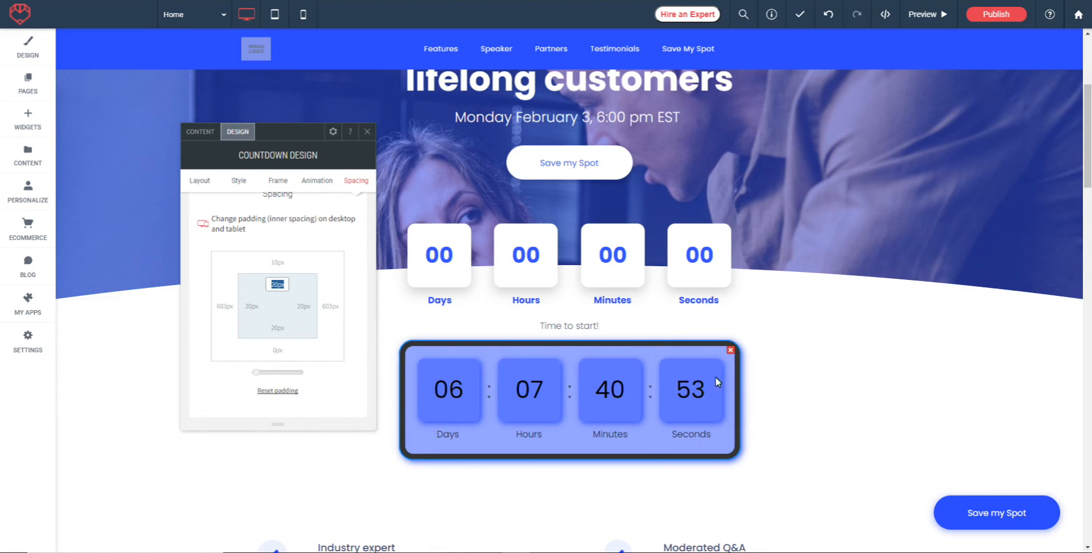
Resize the new countdown widget slightly smaller from its lower corner.
left_click(679, 416)
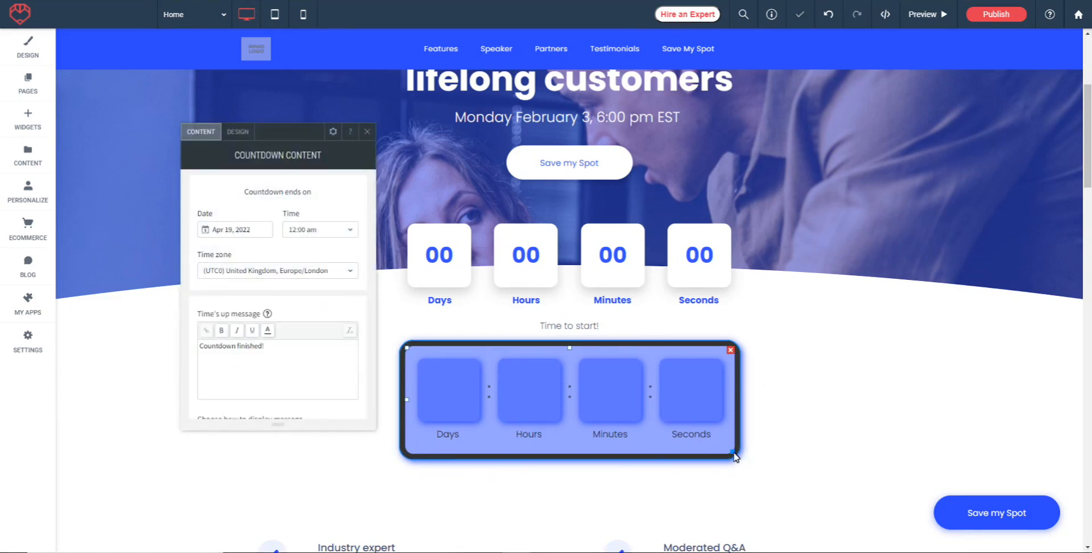
left_click_drag(734, 453, 726, 409)
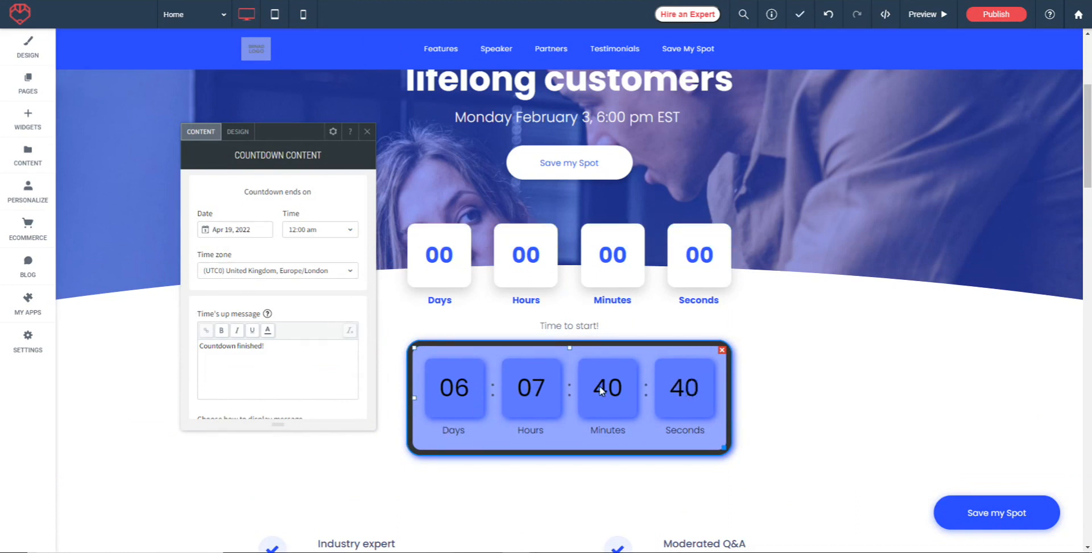
Try left and right alignment for the new countdown, return it to centre and close its settings.
left_click(335, 132)
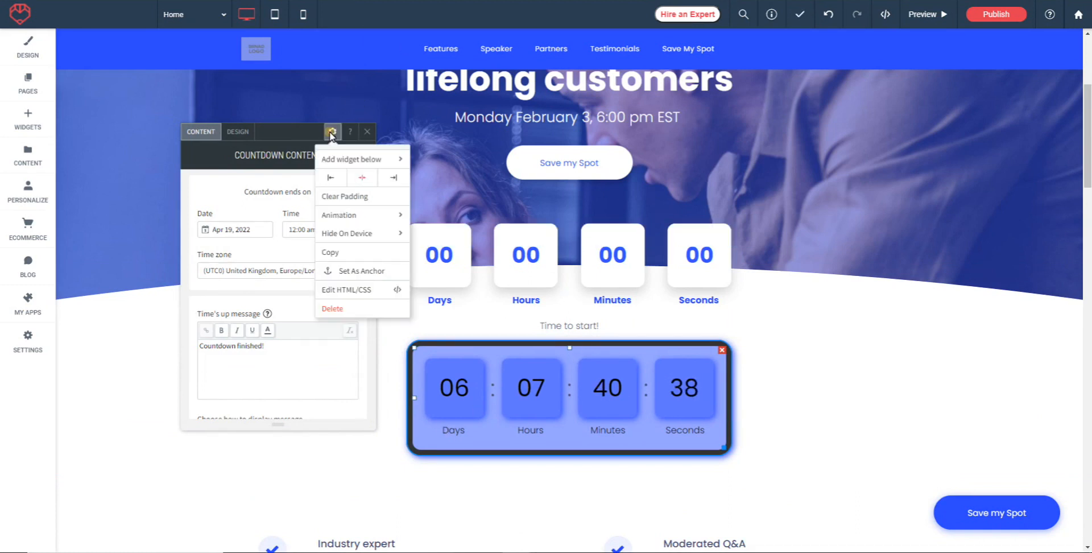
left_click(330, 179)
left_click(394, 177)
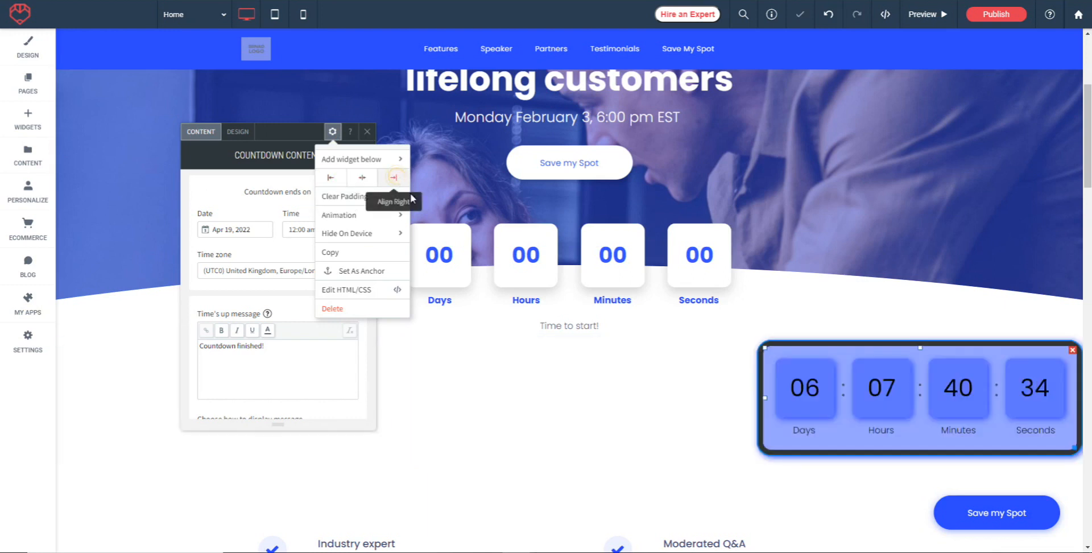
left_click(369, 178)
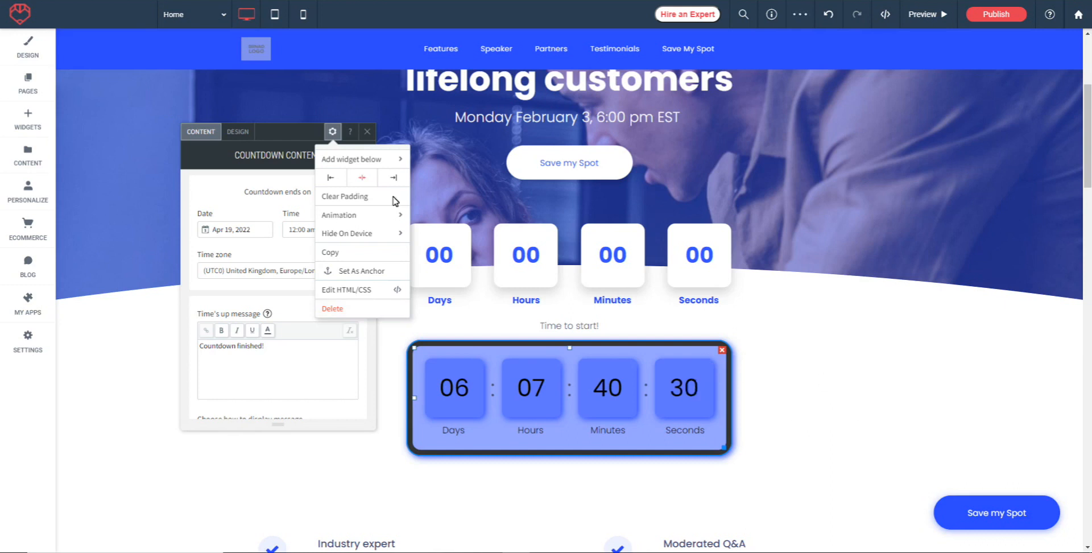
left_click(368, 131)
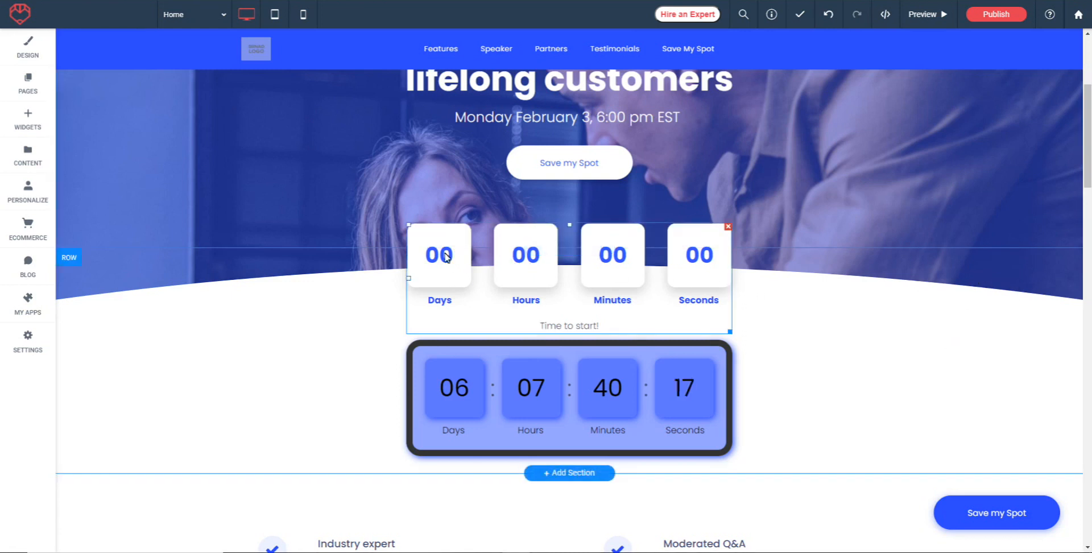
Open the content settings of the template's original white countdown and review its end date, time zone and time's-up message options.
right_click(458, 266)
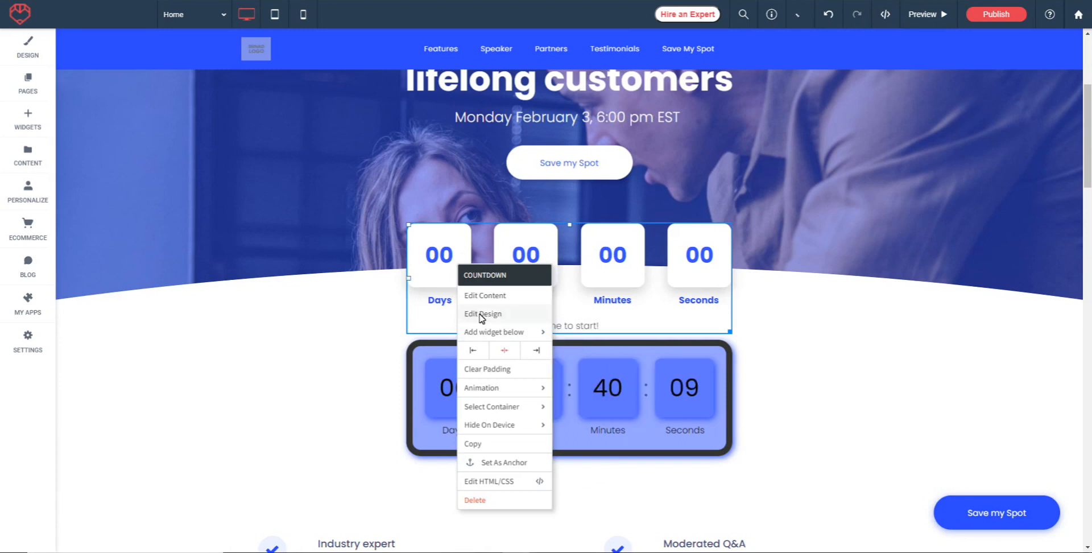
left_click(481, 295)
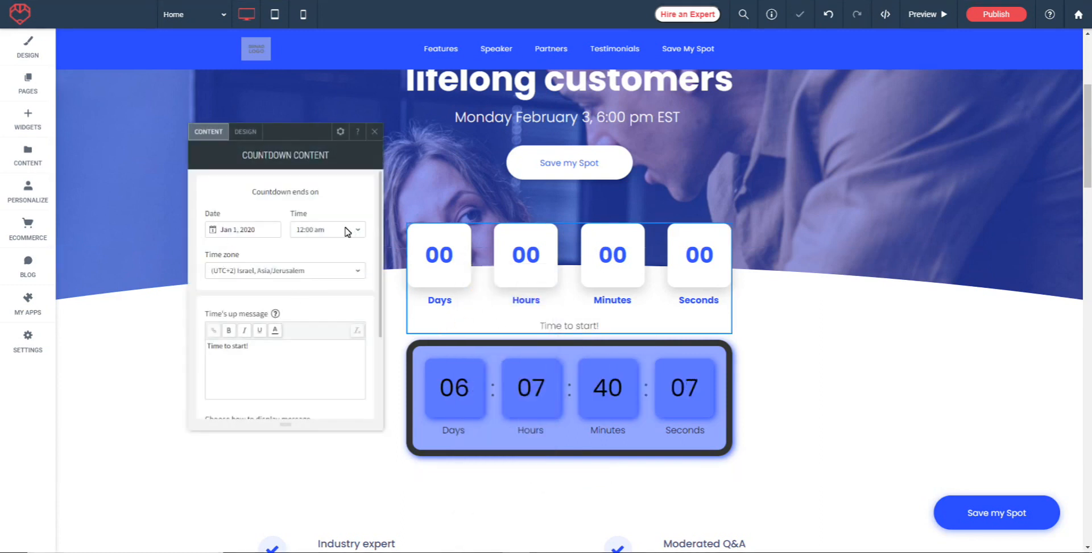
scroll(328, 286, "down", 3)
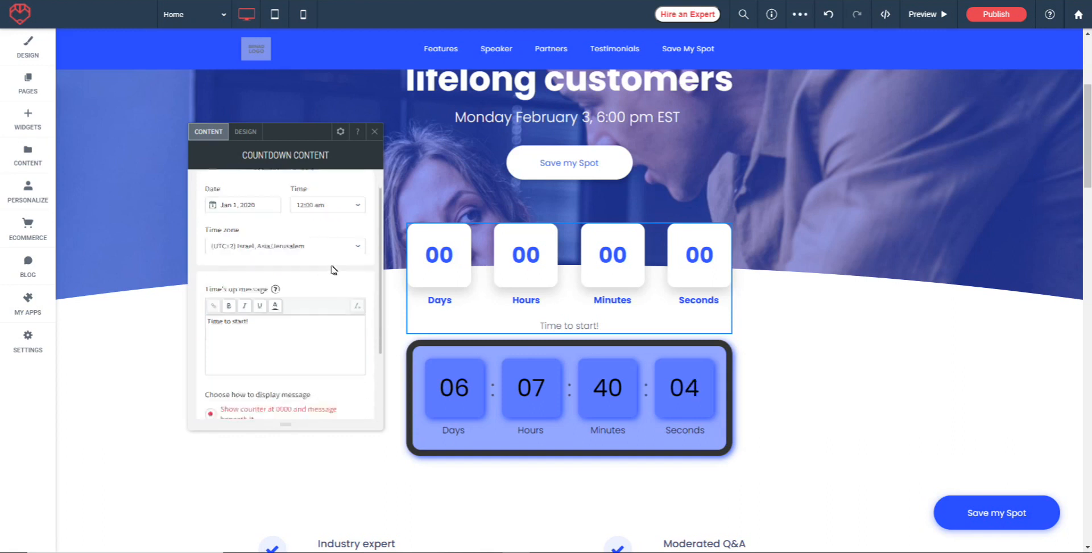
Review the original countdown's layout, style, text, frame, animation and spacing design settings, and close them.
left_click(245, 131)
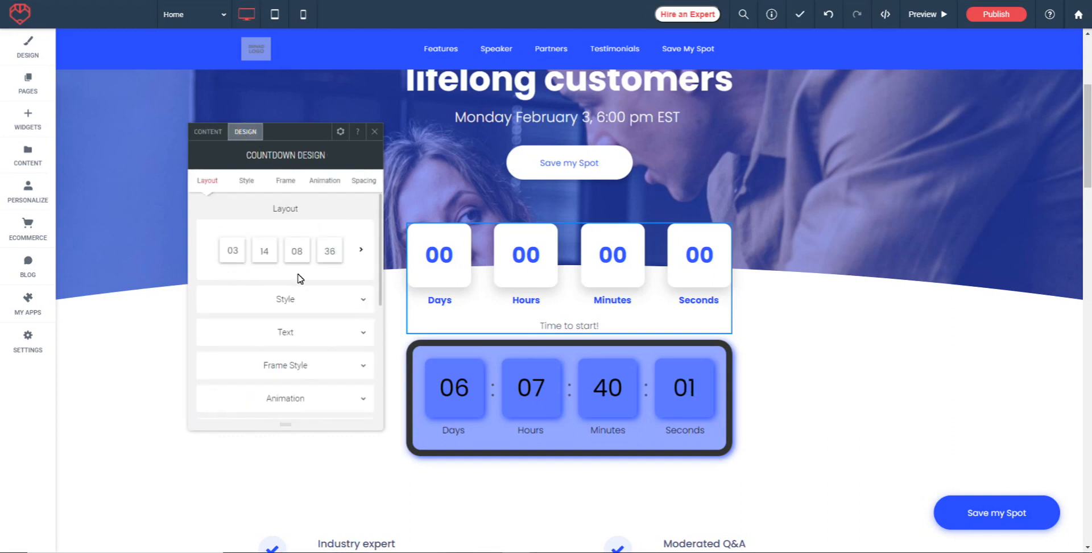
left_click(362, 300)
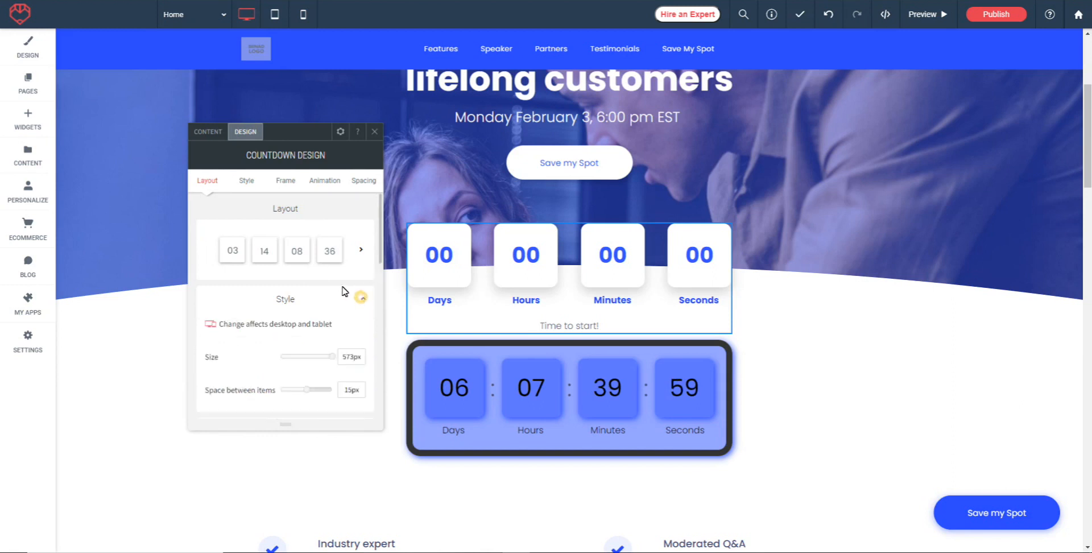
scroll(327, 252, "down", 5)
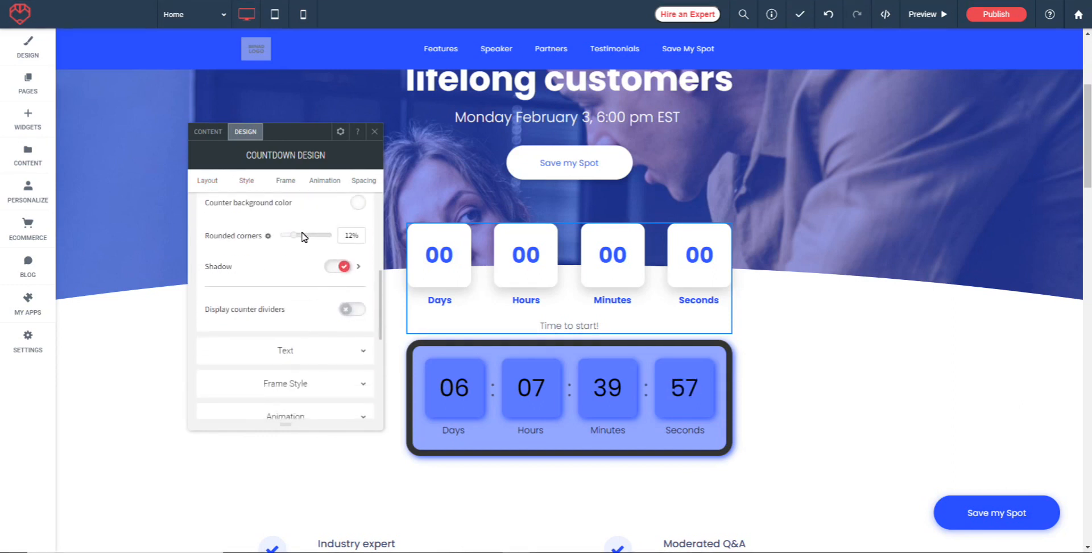
left_click(283, 283)
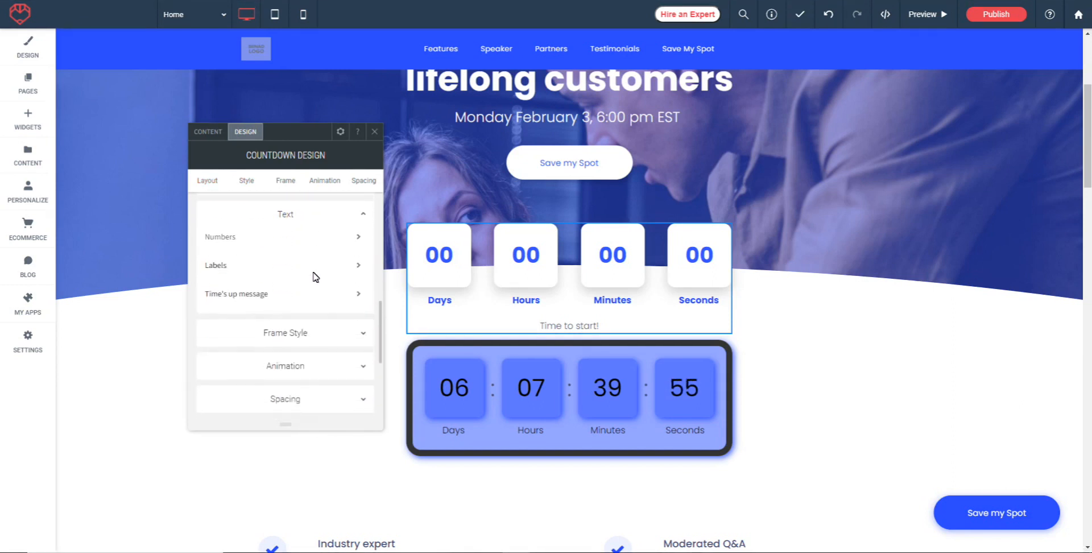
scroll(312, 285, "down", 1)
left_click(282, 275)
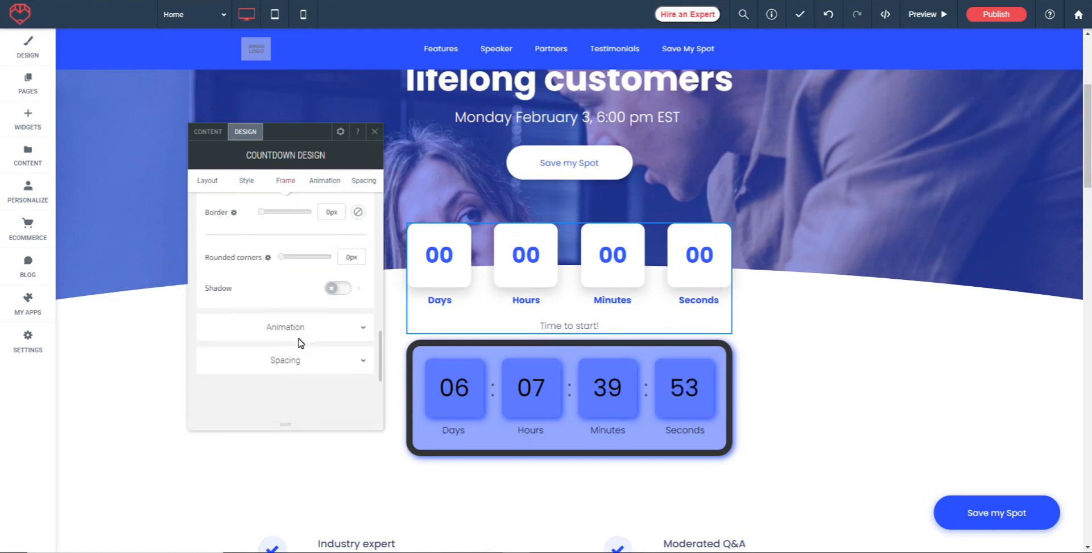
left_click(289, 333)
scroll(304, 364, "down", 3)
left_click(293, 323)
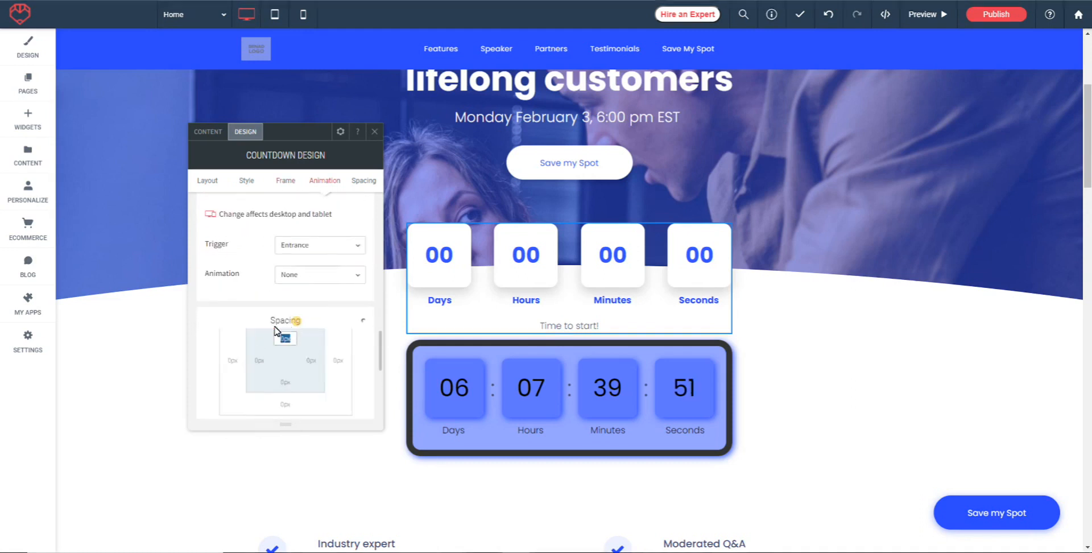
left_click(374, 132)
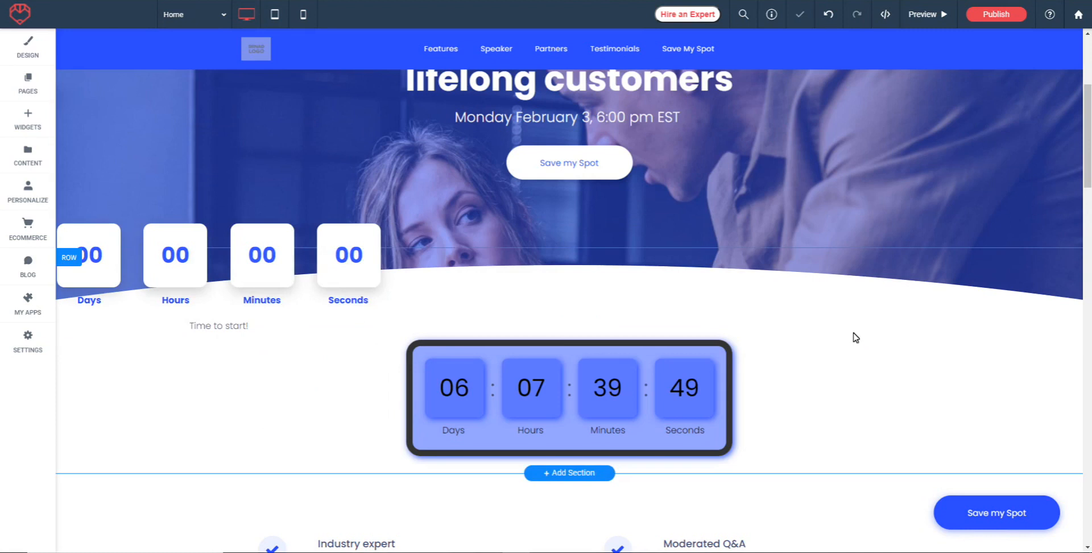